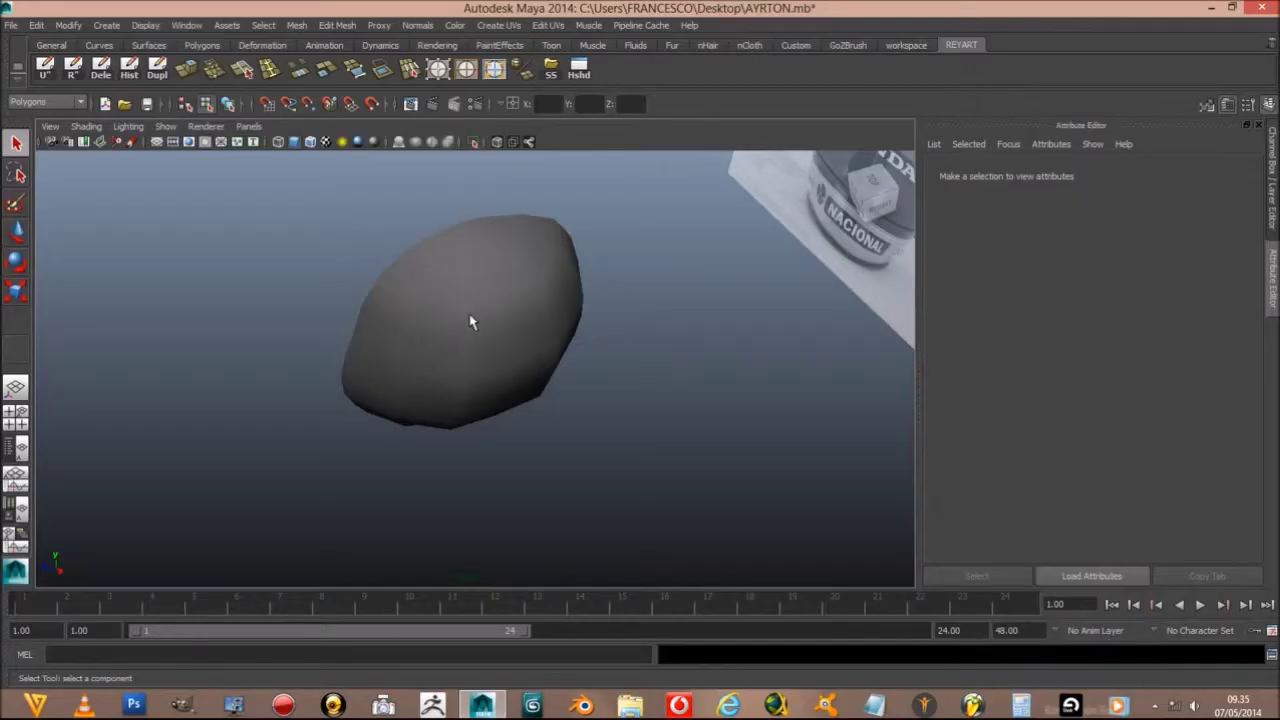
# Step: Show the sphere's components, orbit toward the references, and lay out the front view over the front helmet image
pyautogui.press('F8')
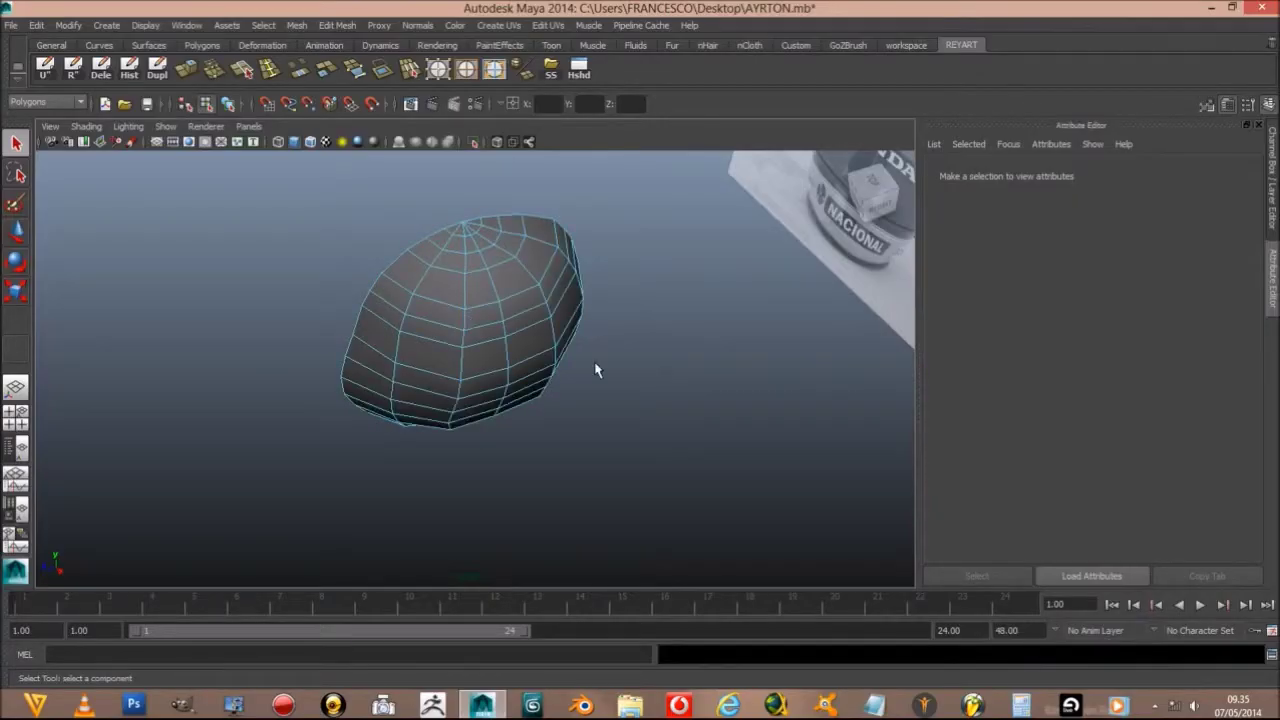
pyautogui.moveTo(595, 370)
pyautogui.keyDown('alt'); pyautogui.mouseDown()
pyautogui.moveTo(660, 313)
pyautogui.moveTo(685, 324)
pyautogui.mouseUp(); pyautogui.keyUp('alt')
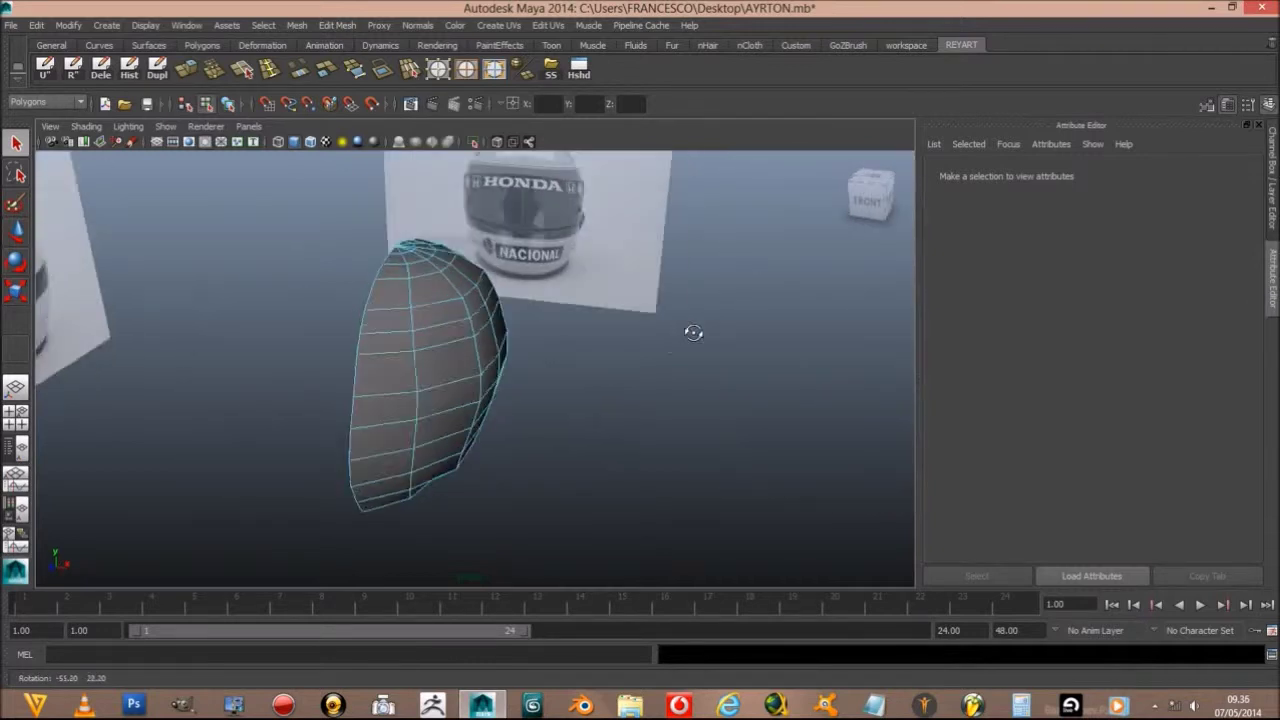
pyautogui.press('space')
pyautogui.press('space')
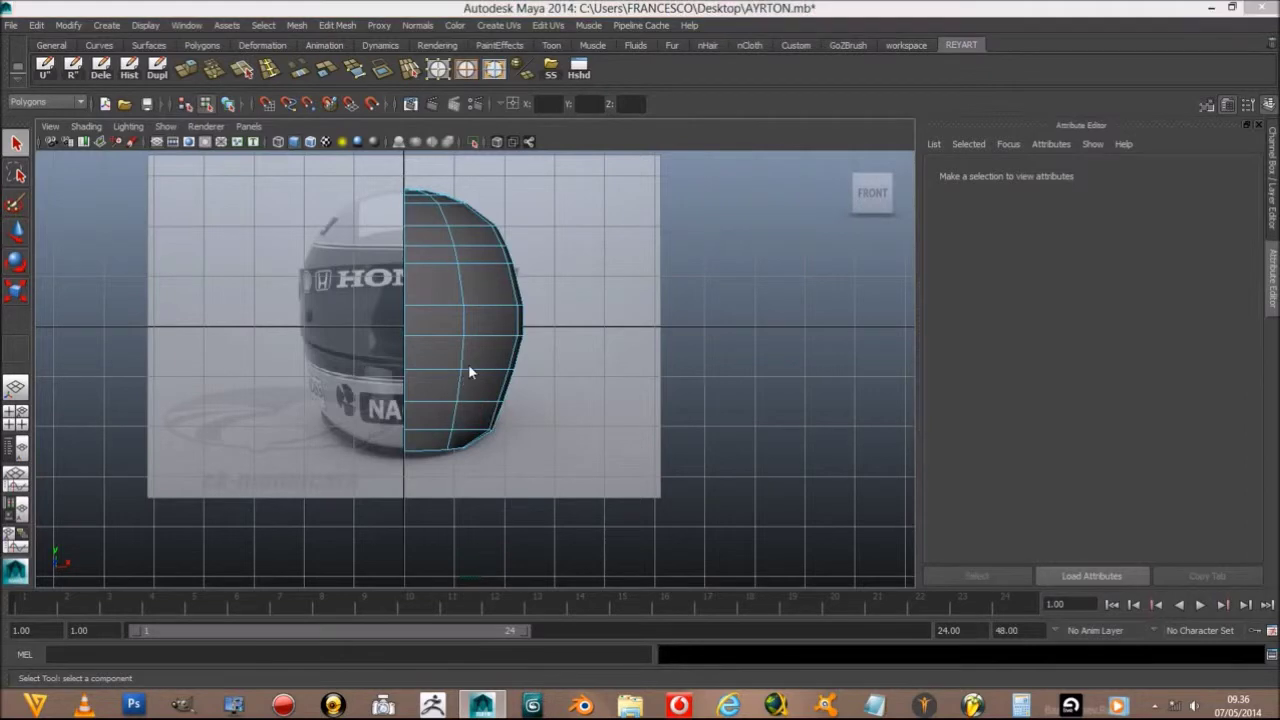
# Step: Maximize and zoom the Right view, switch to face selection, and display the mesh as wireframe
pyautogui.press('space')
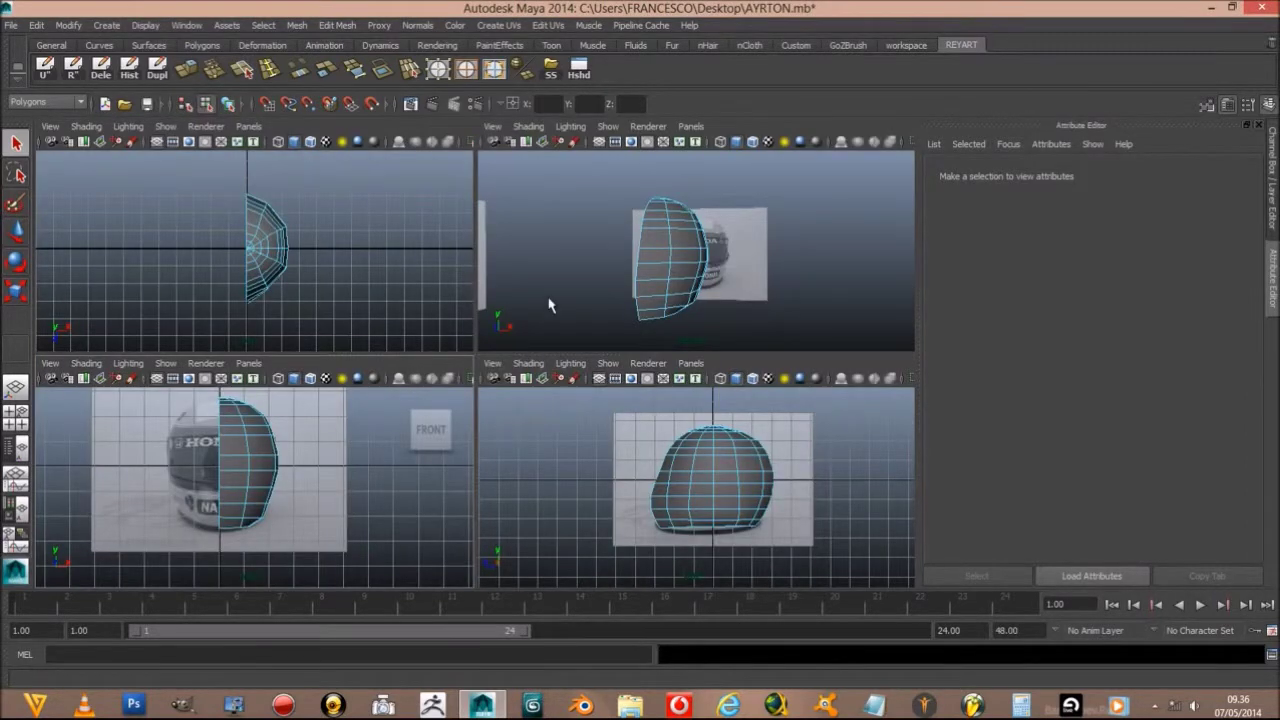
pyautogui.press('space')
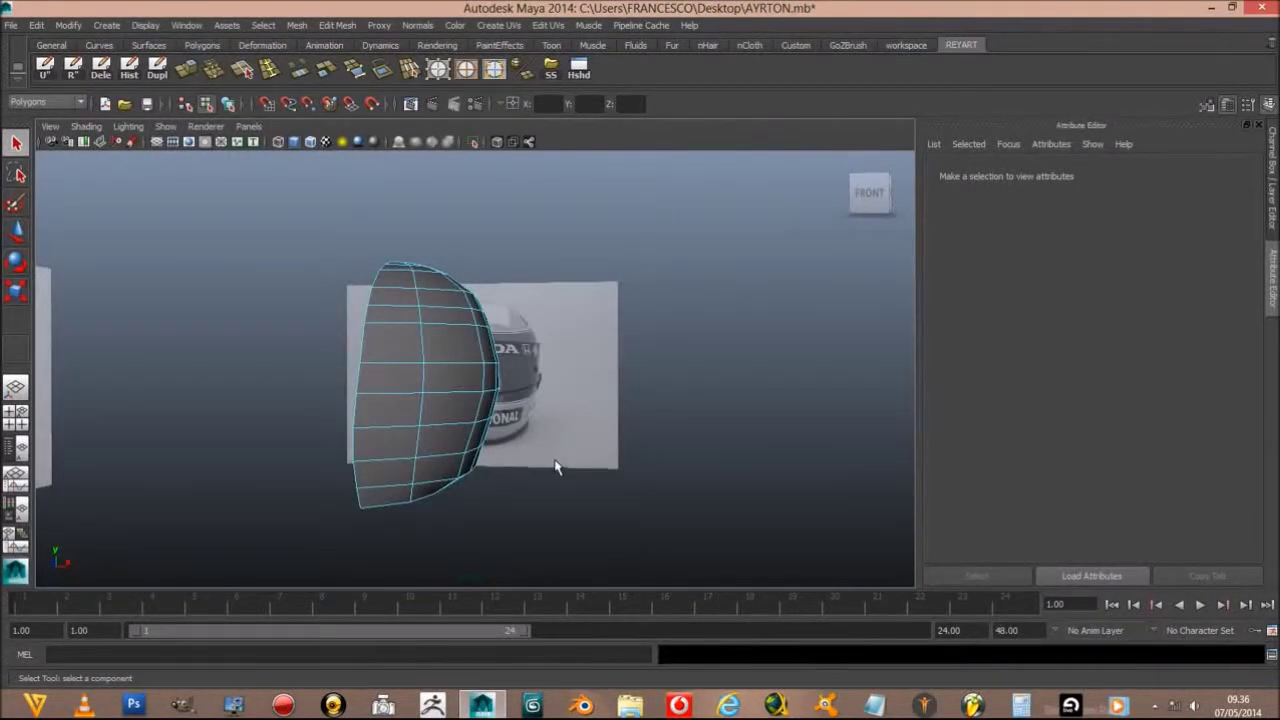
pyautogui.moveTo(555, 477)
pyautogui.keyDown('alt'); pyautogui.mouseDown()
pyautogui.moveTo(615, 483)
pyautogui.moveTo(496, 482)
pyautogui.mouseUp(); pyautogui.keyUp('alt')
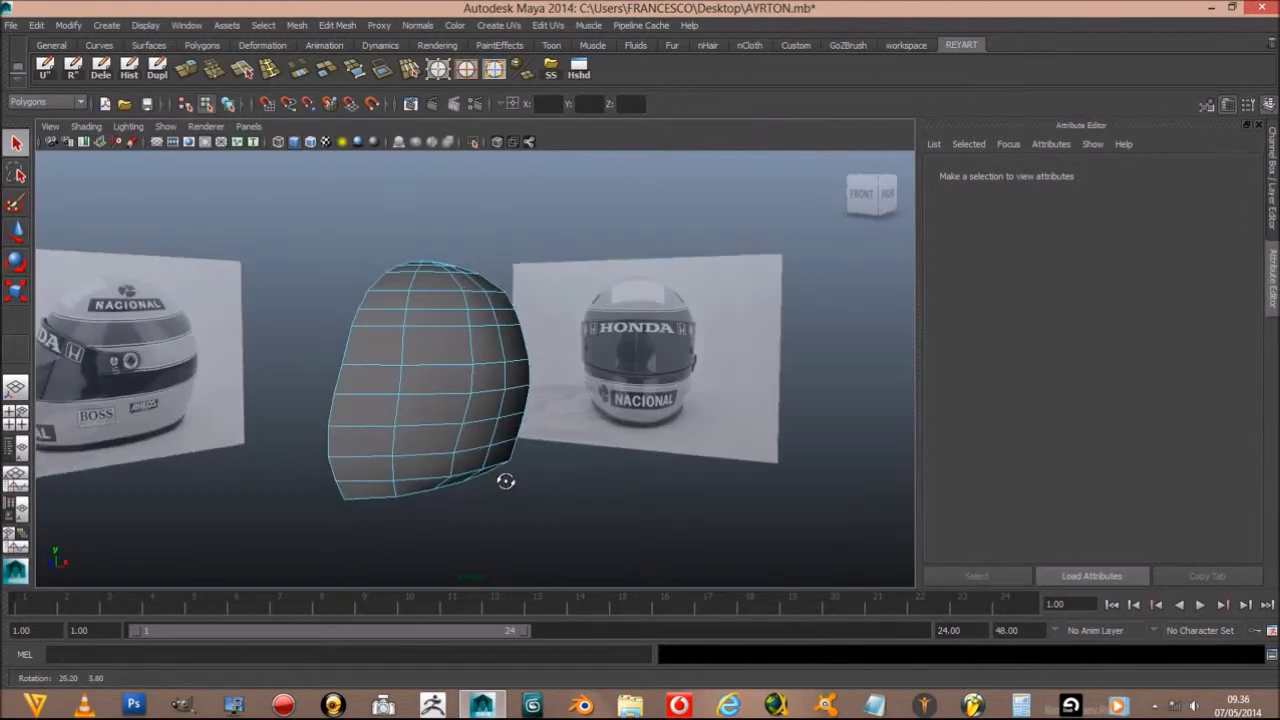
pyautogui.press('space')
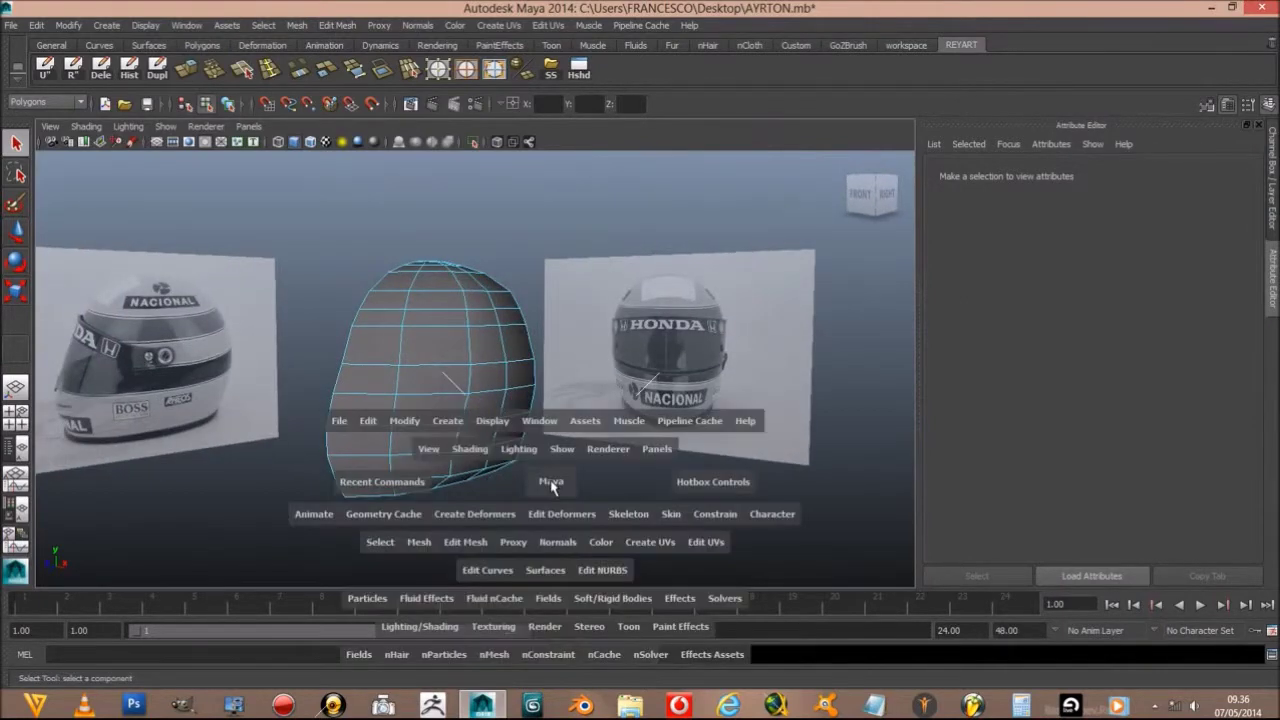
pyautogui.press('space')
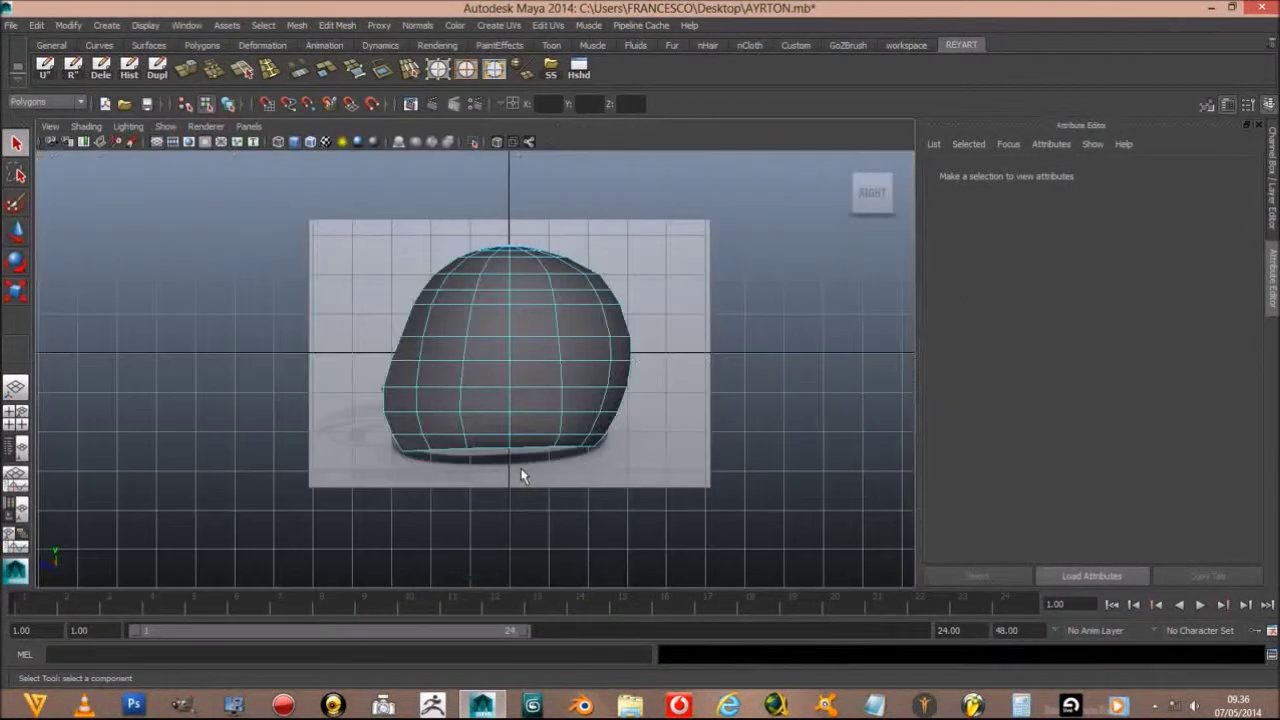
pyautogui.scroll(1, 520, 456)
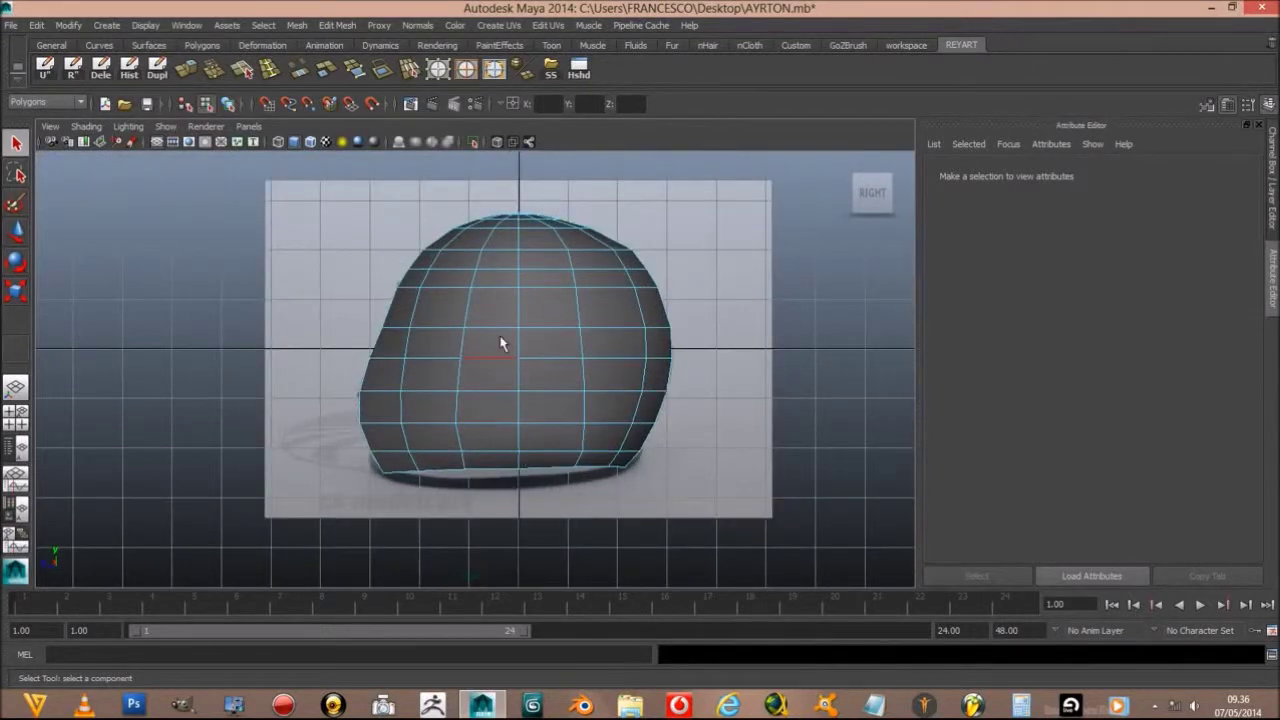
pyautogui.click(494, 70)
pyautogui.click(279, 142)
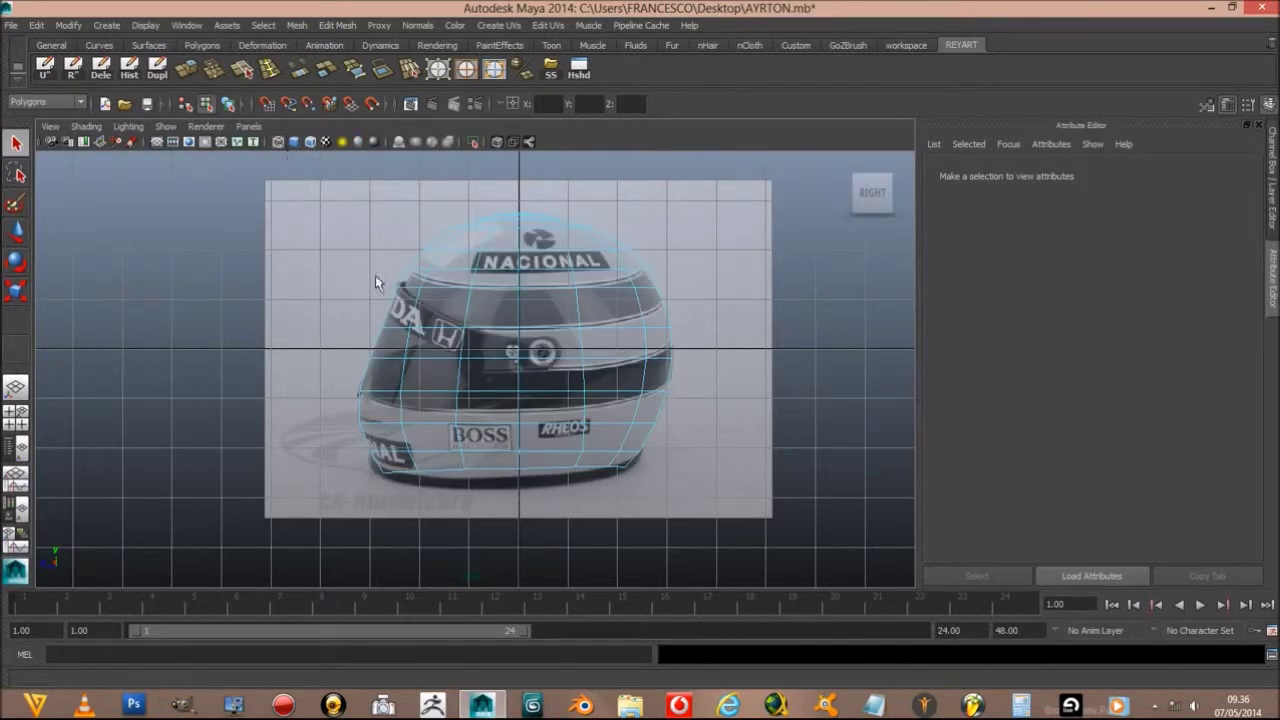
# Step: Marquee-select the front faces f[30:31] where the visor opening will go
pyautogui.scroll(1, 457, 443)
pyautogui.moveTo(340, 302); pyautogui.dragTo(426, 406)
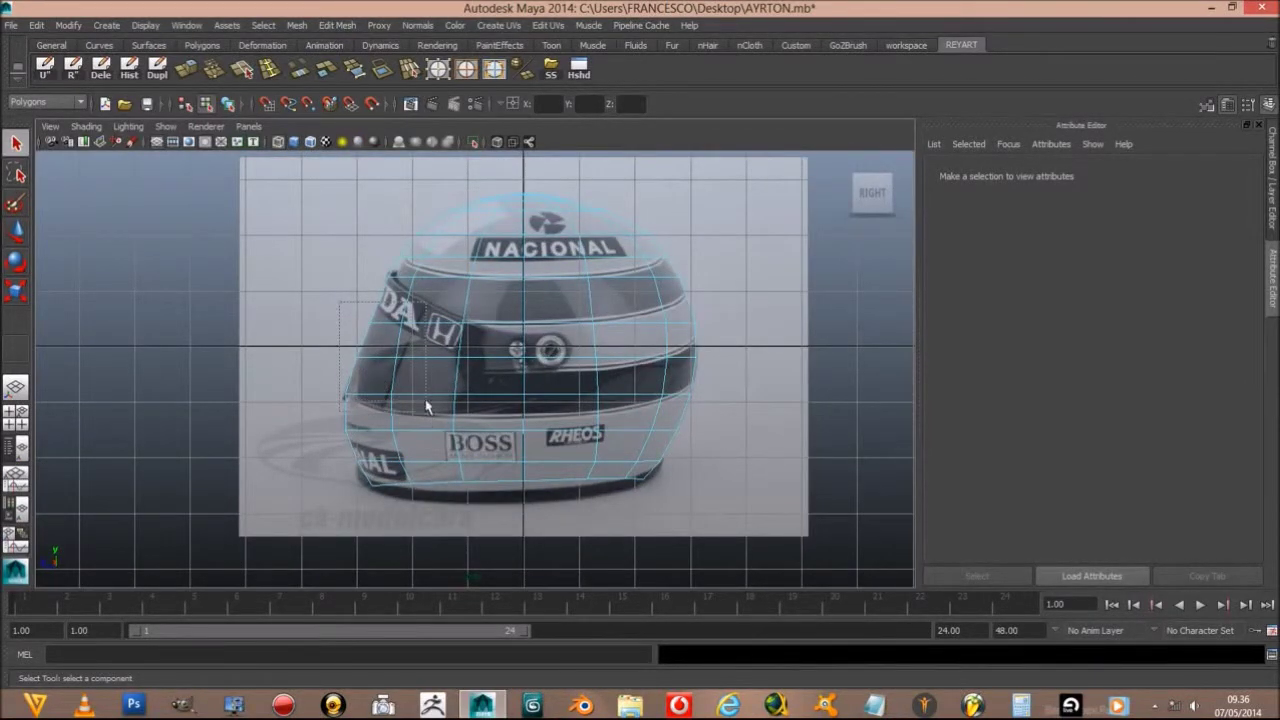
pyautogui.moveTo(426, 406); pyautogui.dragTo(428, 412)
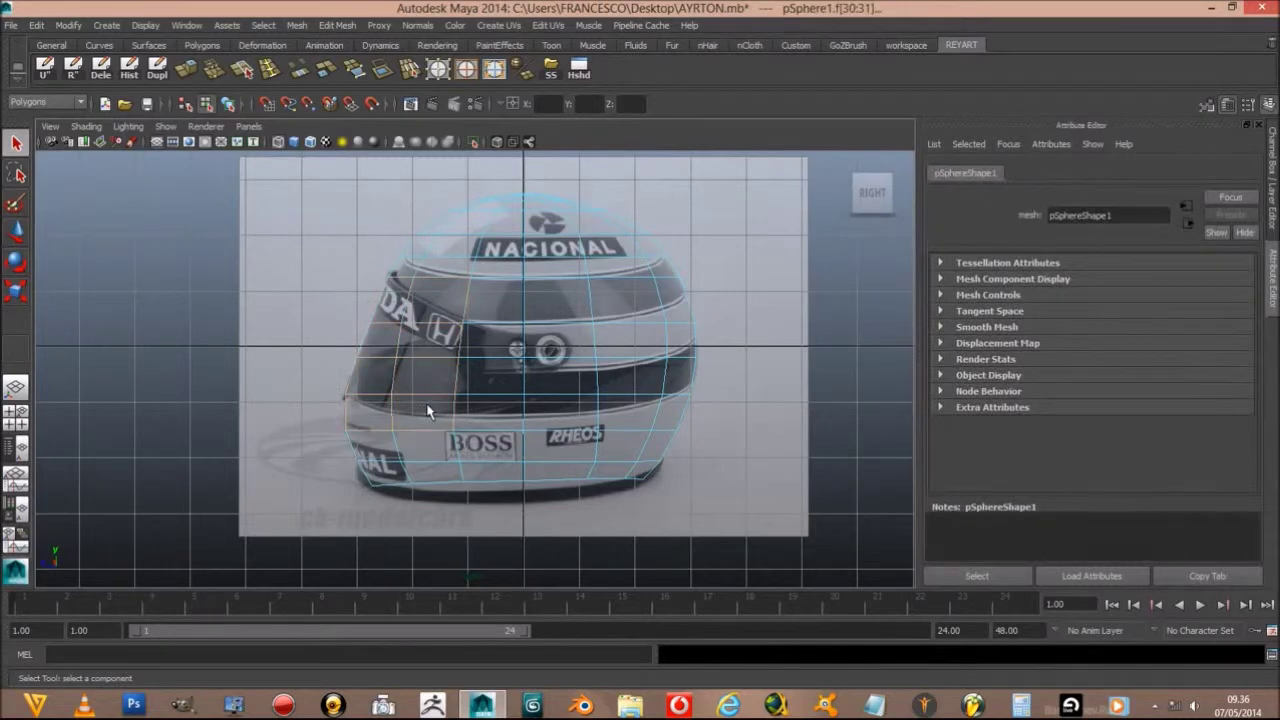
pyautogui.press('Delete')
# Step: Check the selected visor faces in the front and perspective views, then return to the side view
pyautogui.press('space')
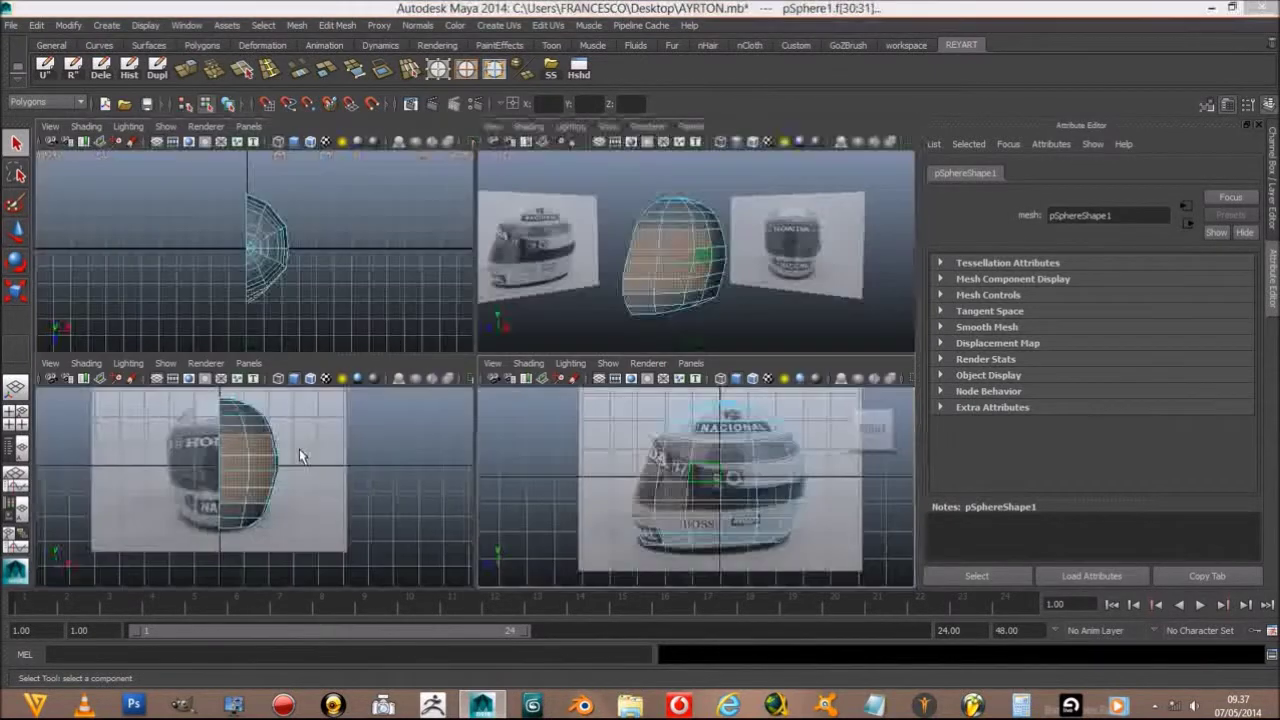
pyautogui.press('space')
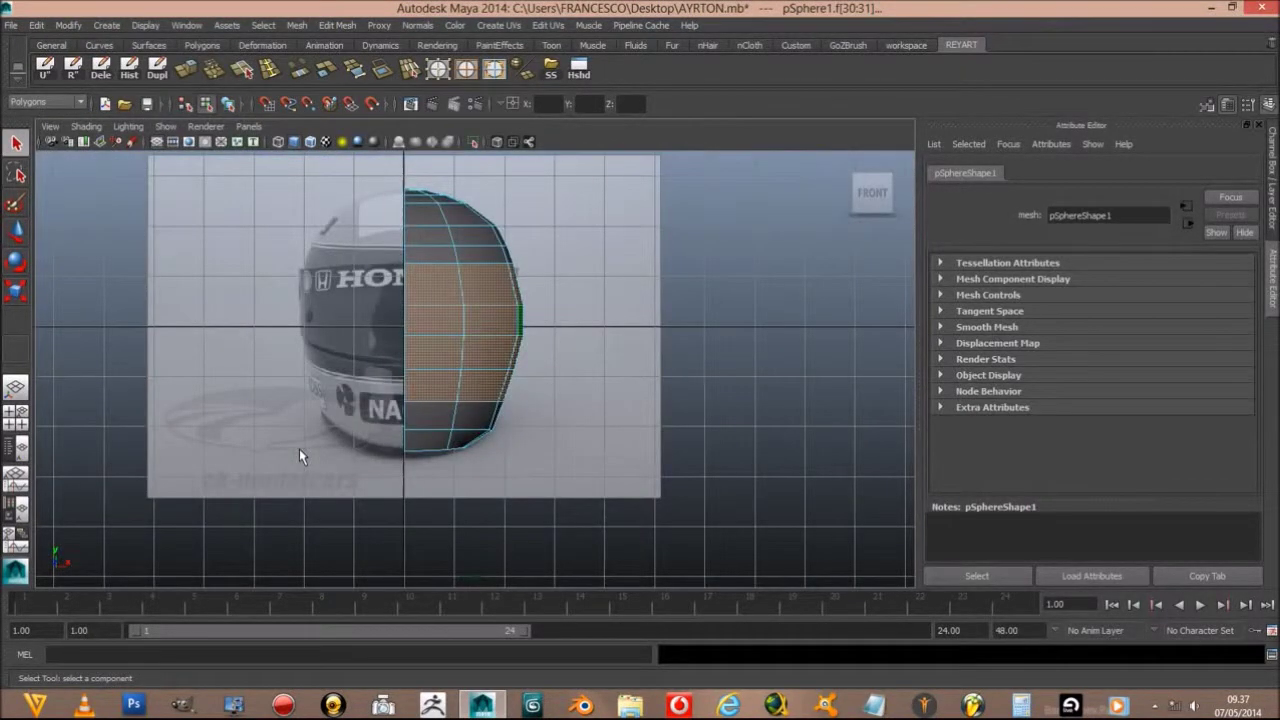
pyautogui.keyDown('alt'); pyautogui.moveTo(299, 456); pyautogui.dragTo(594, 503); pyautogui.keyUp('alt')
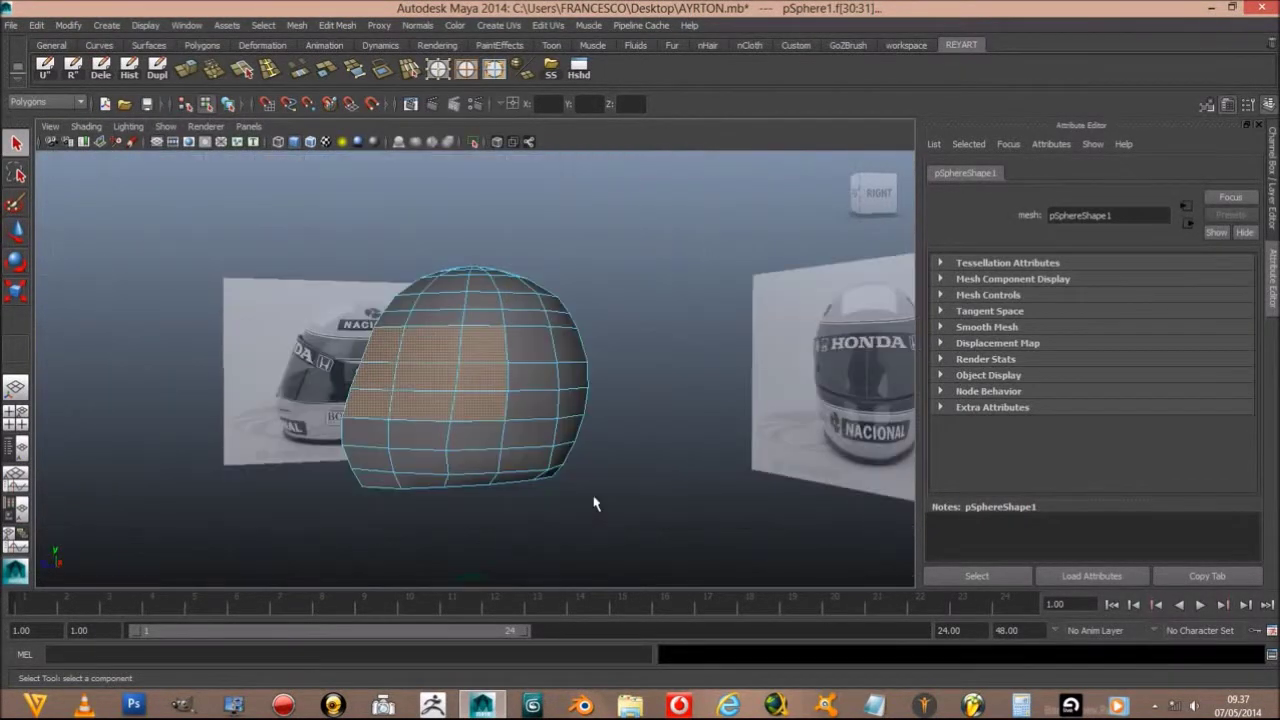
pyautogui.press('space')
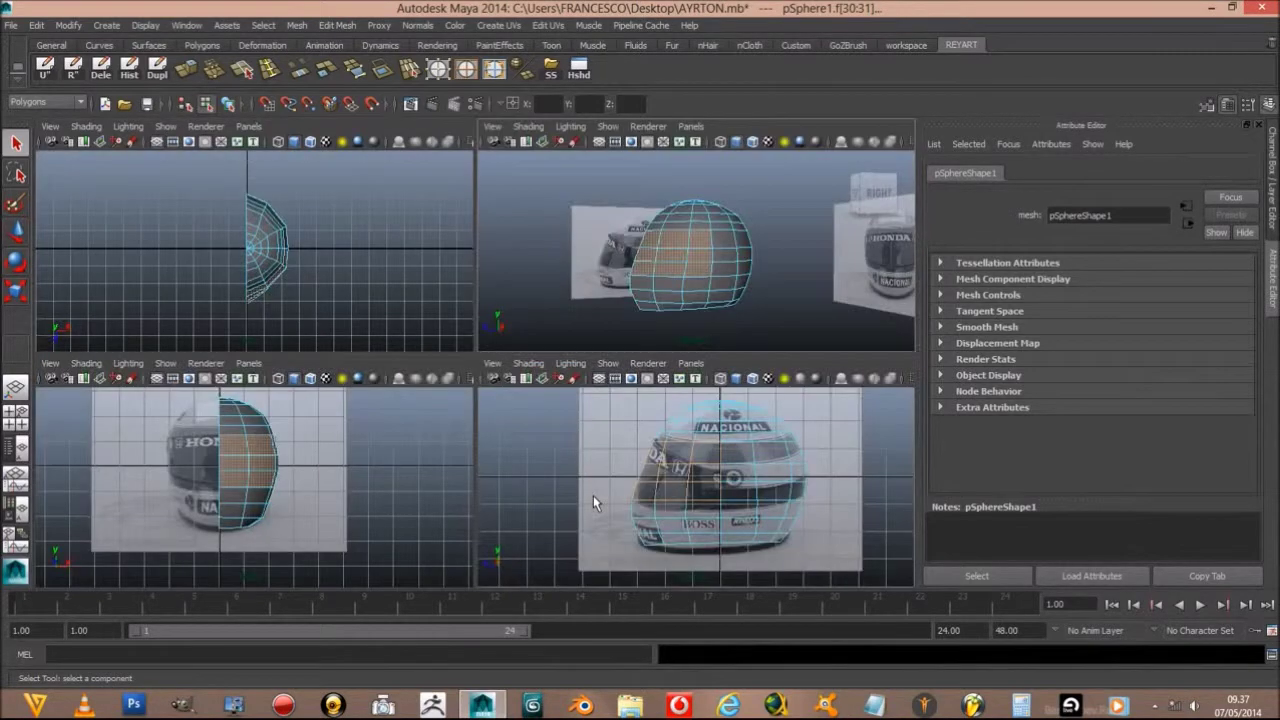
pyautogui.press('space')
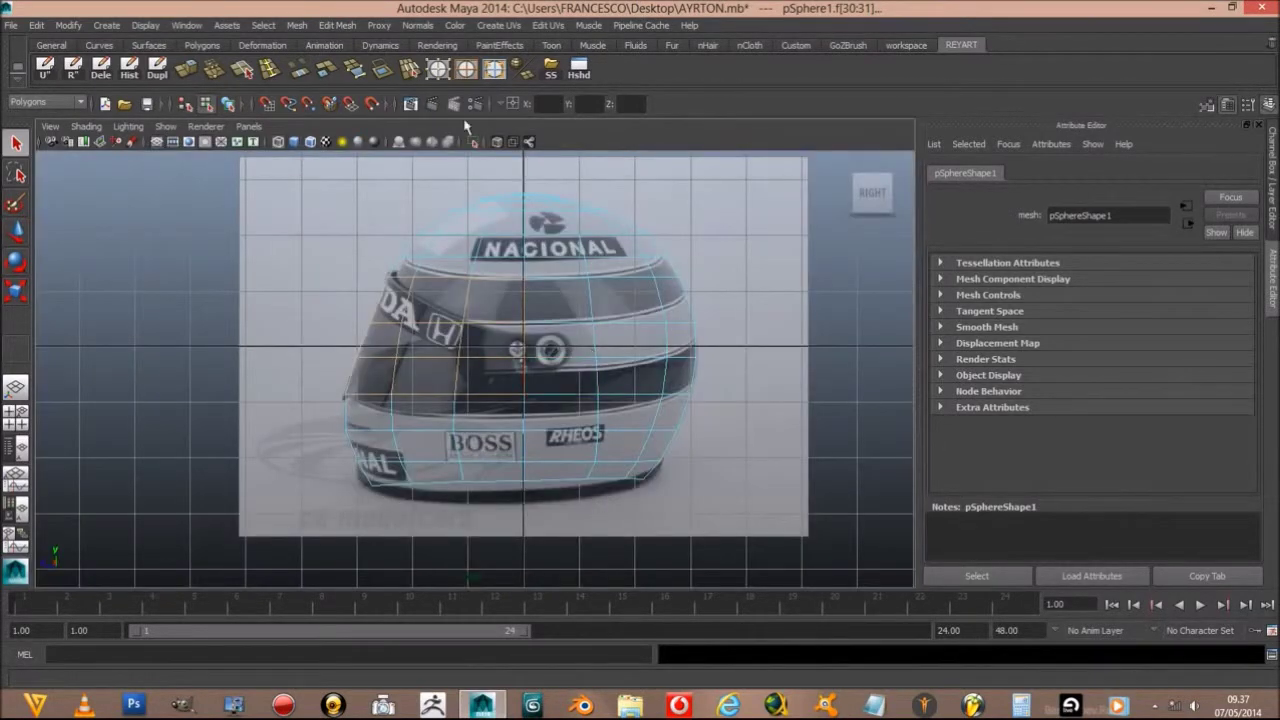
# Step: Smooth-shade the mesh, select the vertex row vtx[35:41], and move it down
pyautogui.click(295, 145)
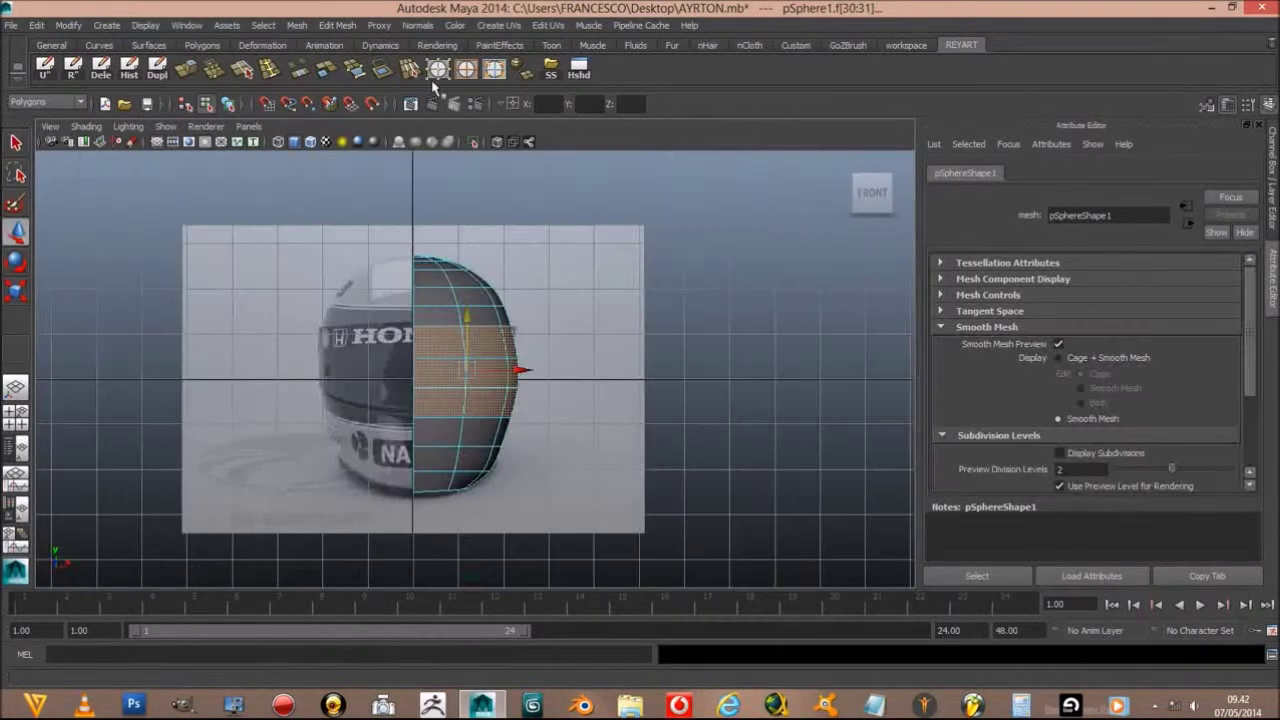
pyautogui.click(437, 69)
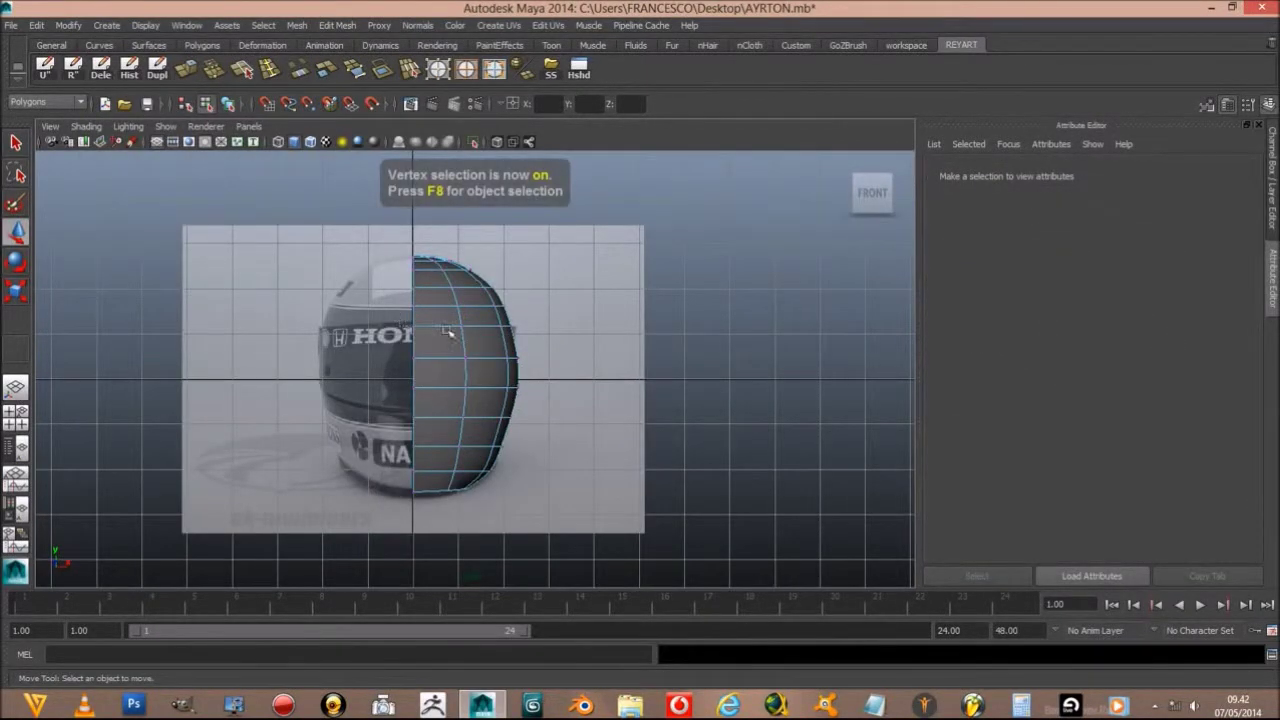
pyautogui.moveTo(531, 334); pyautogui.dragTo(571, 334)
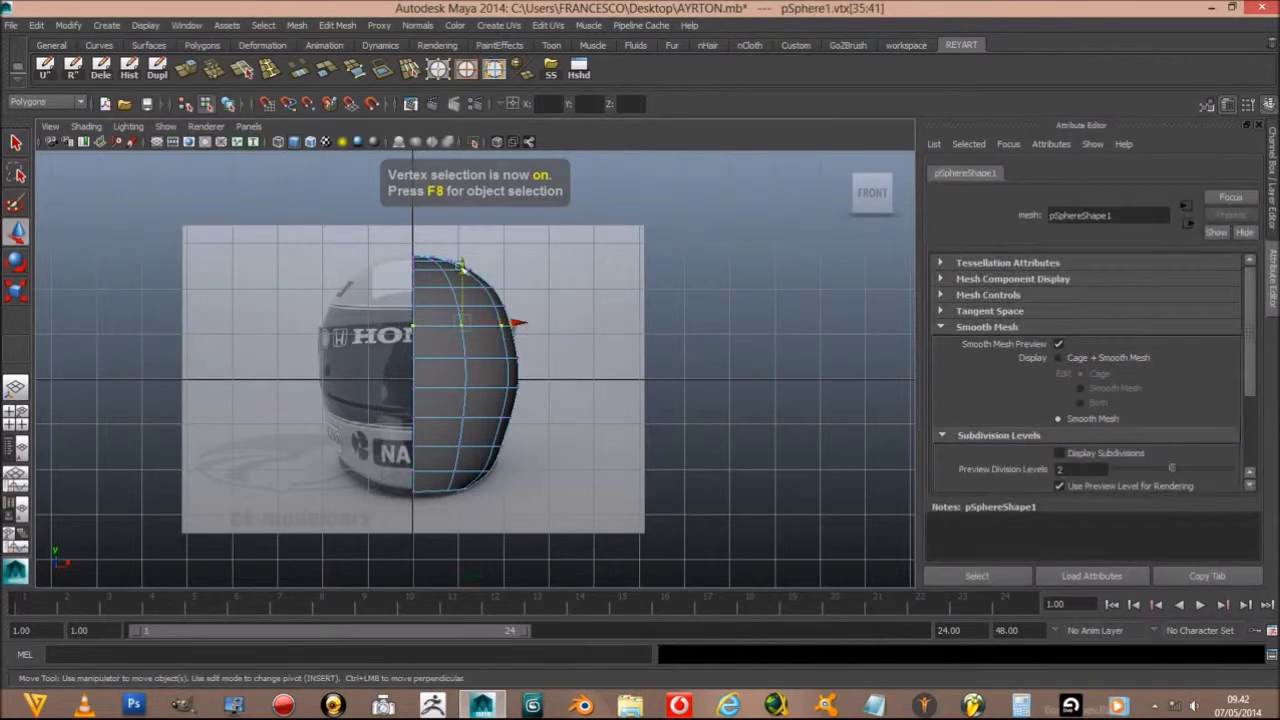
pyautogui.moveTo(463, 264); pyautogui.dragTo(467, 288)
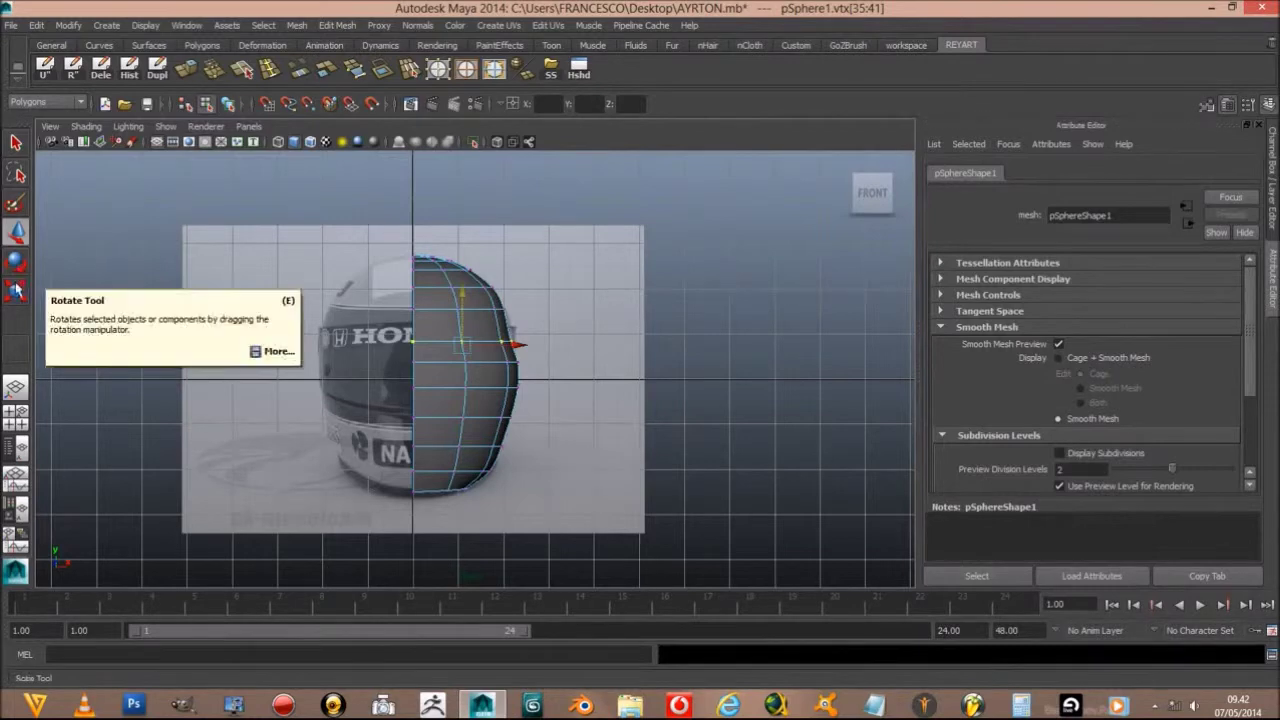
# Step: Scale the selected vertex row to fit the front reference outline
pyautogui.click(15, 290)
pyautogui.moveTo(533, 344); pyautogui.dragTo(542, 345, button='middle')
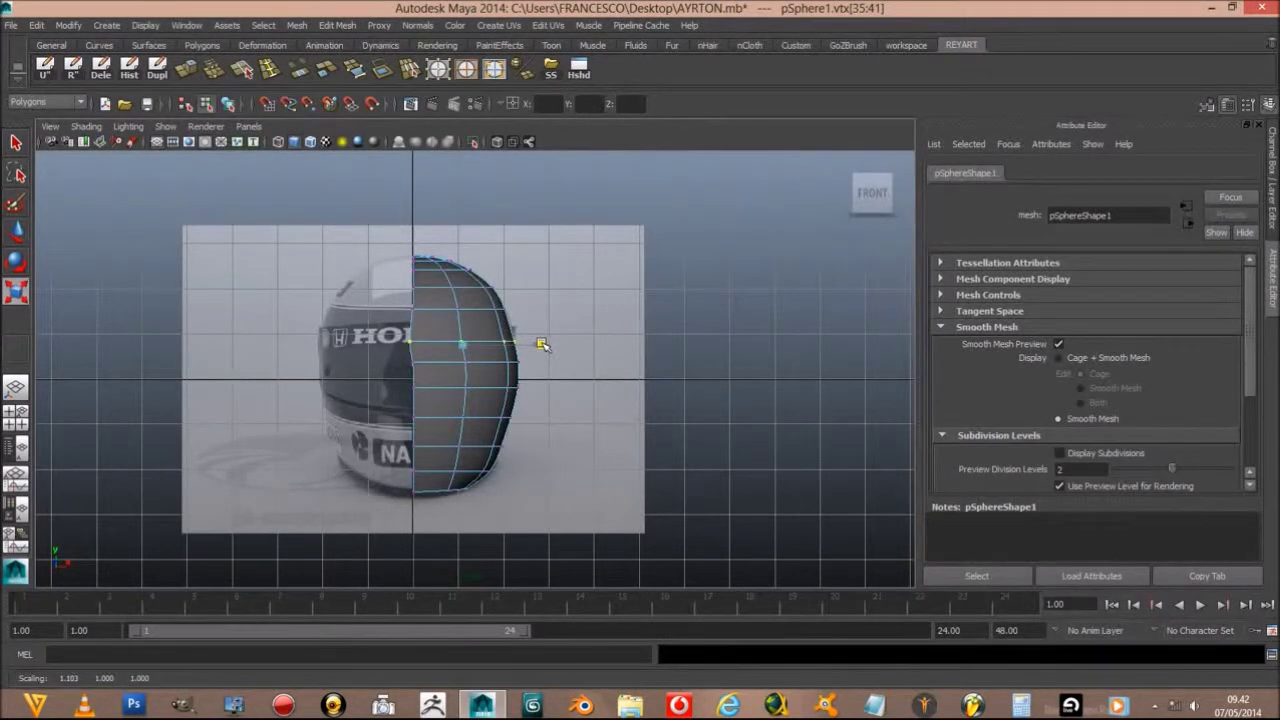
pyautogui.moveTo(542, 344); pyautogui.dragTo(543, 344, button='middle')
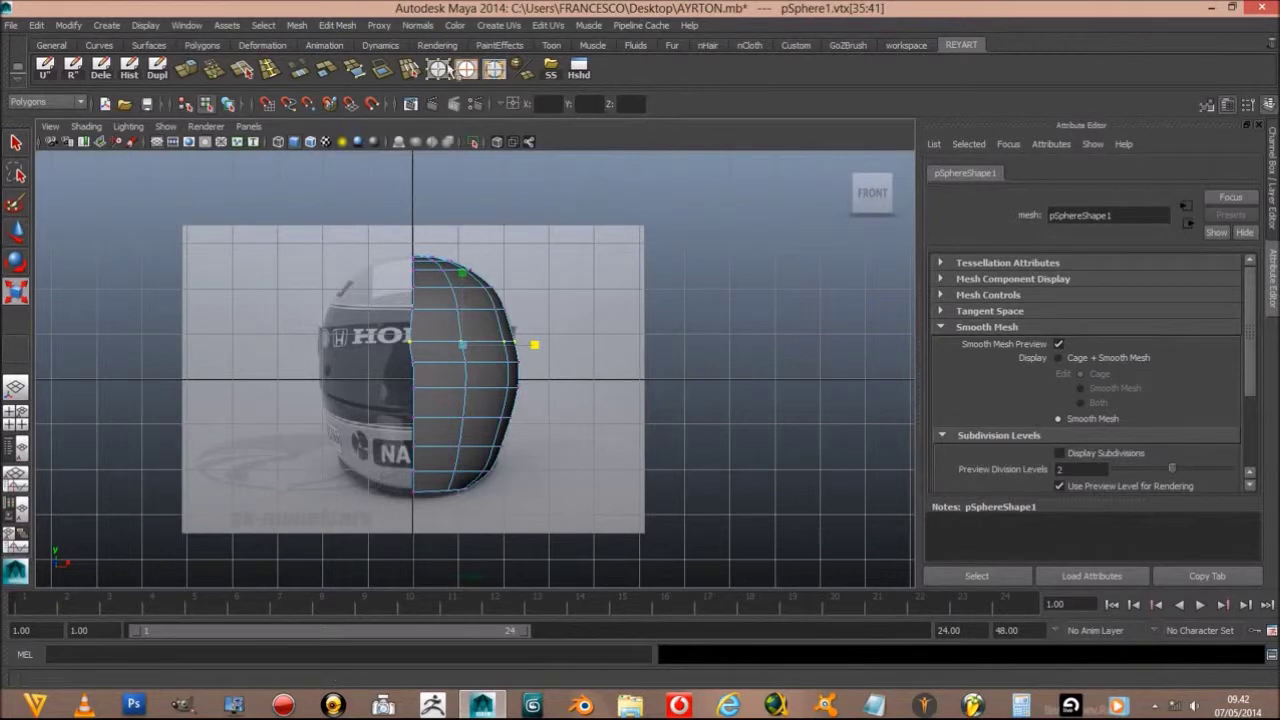
pyautogui.press('F9')
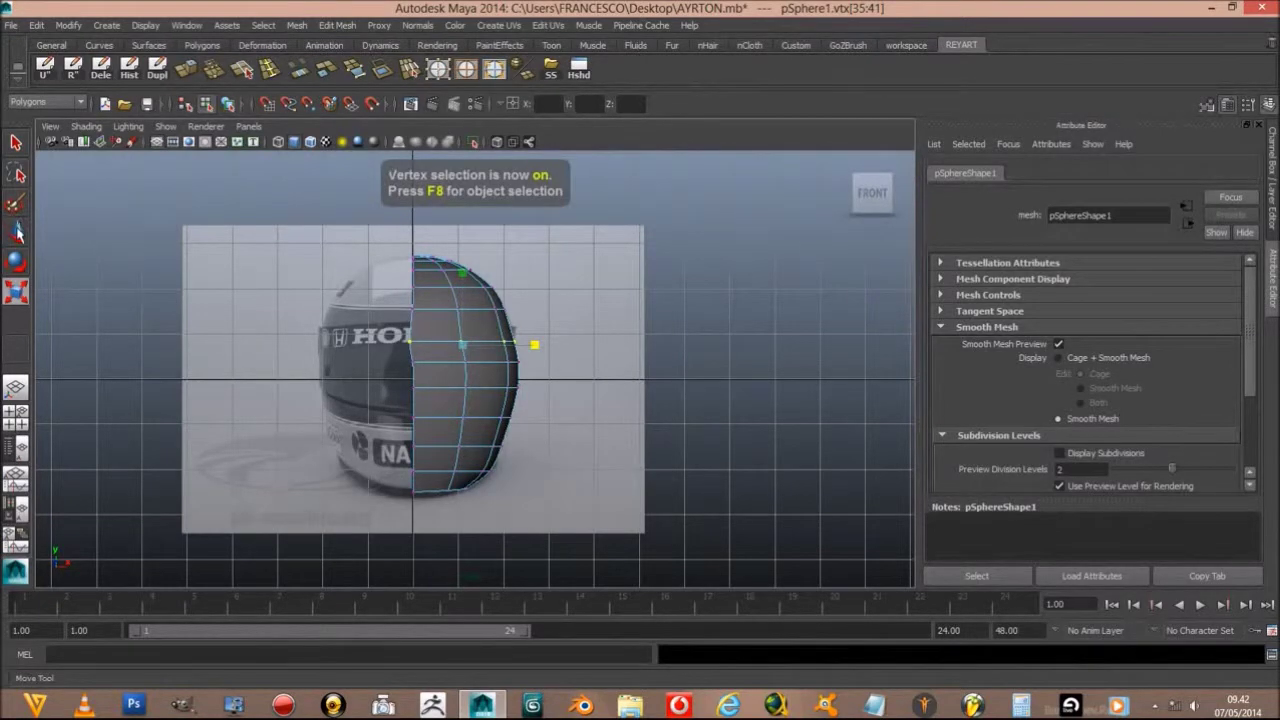
# Step: Snap the centre-seam vertices exactly to X 0
pyautogui.click(16, 230)
pyautogui.moveTo(384, 233); pyautogui.dragTo(419, 522)
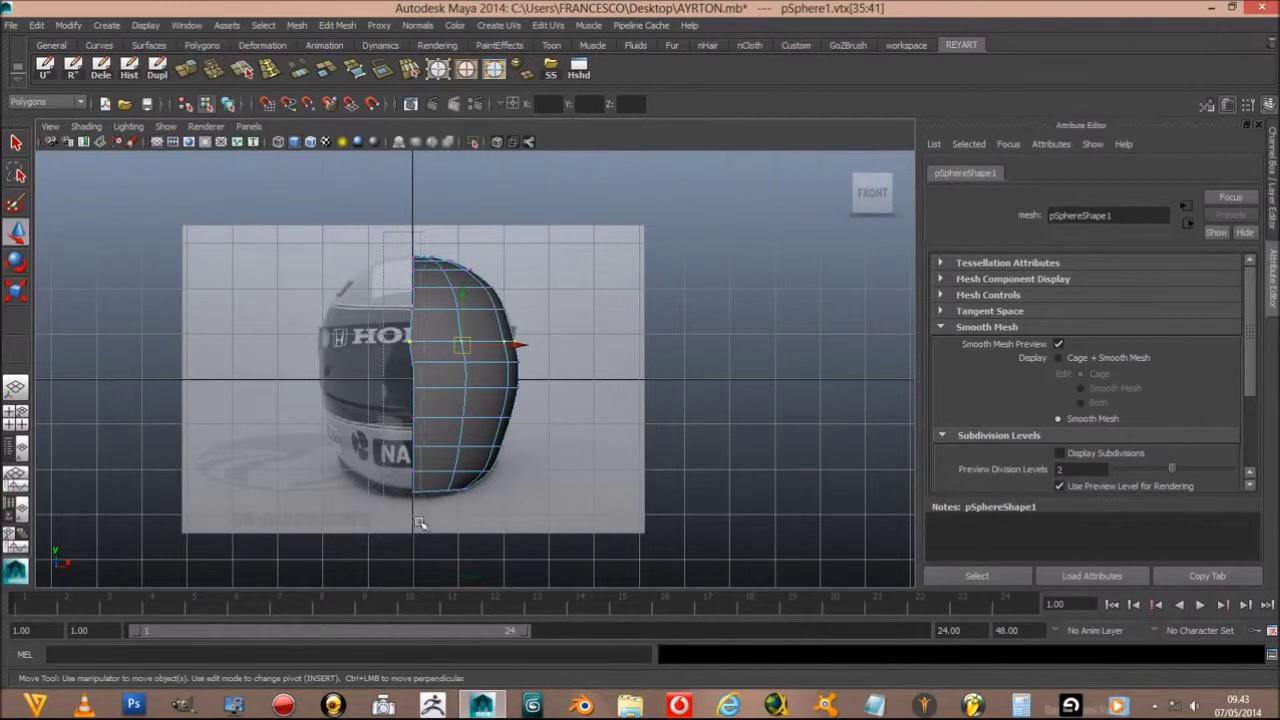
pyautogui.moveTo(419, 522); pyautogui.dragTo(415, 522)
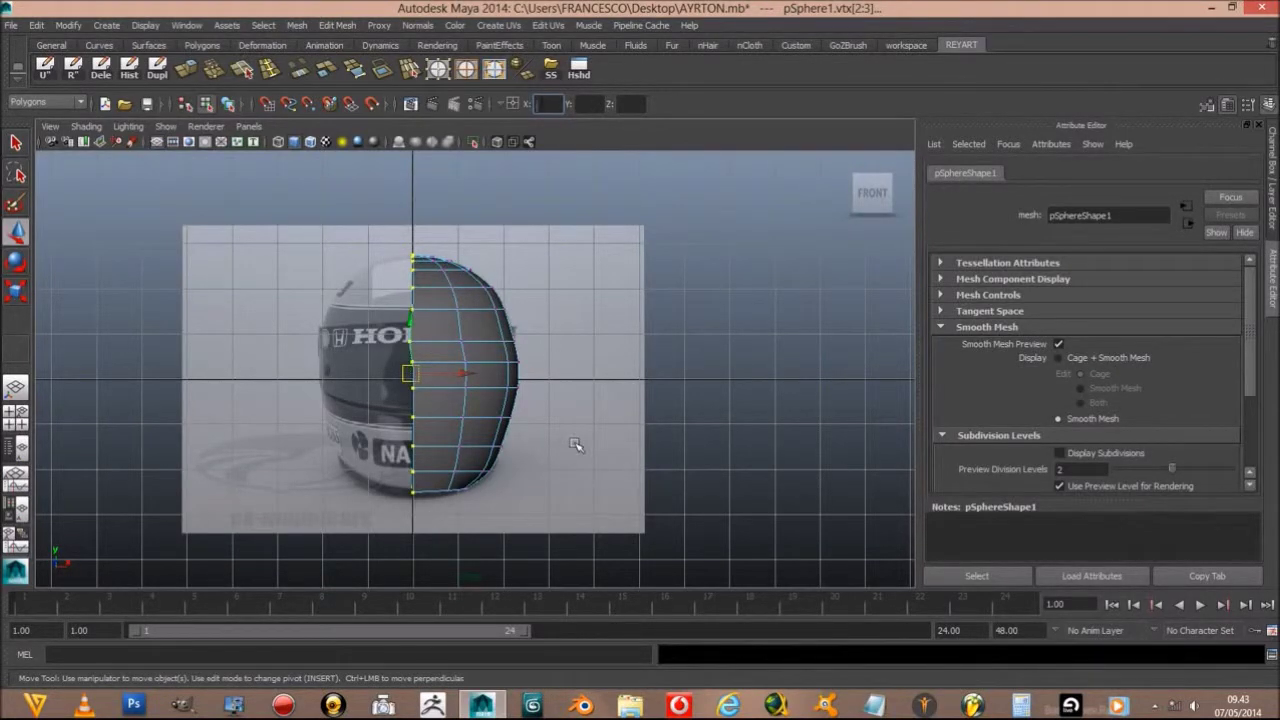
pyautogui.write('0')
pyautogui.press('Return')
pyautogui.click(236, 288)
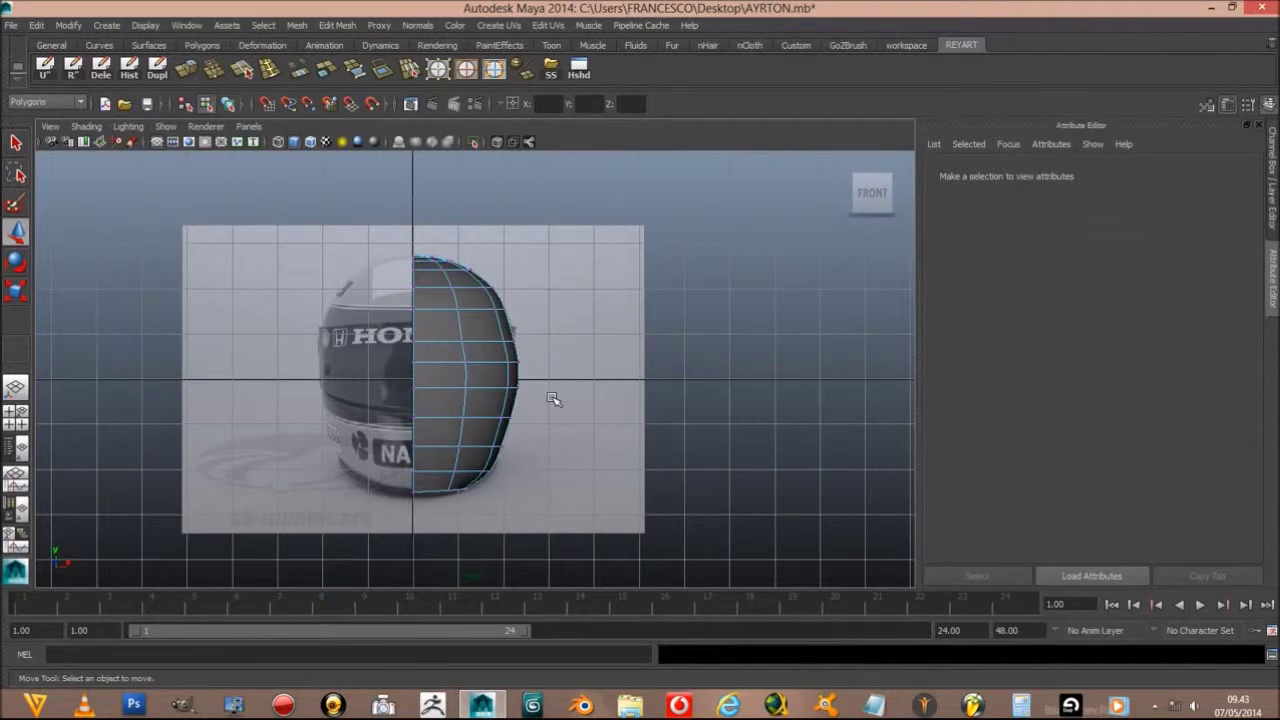
# Step: Push side vertices outward, lower a side row, and widen two upper-edge vertices to match the front outline
pyautogui.click(458, 342)
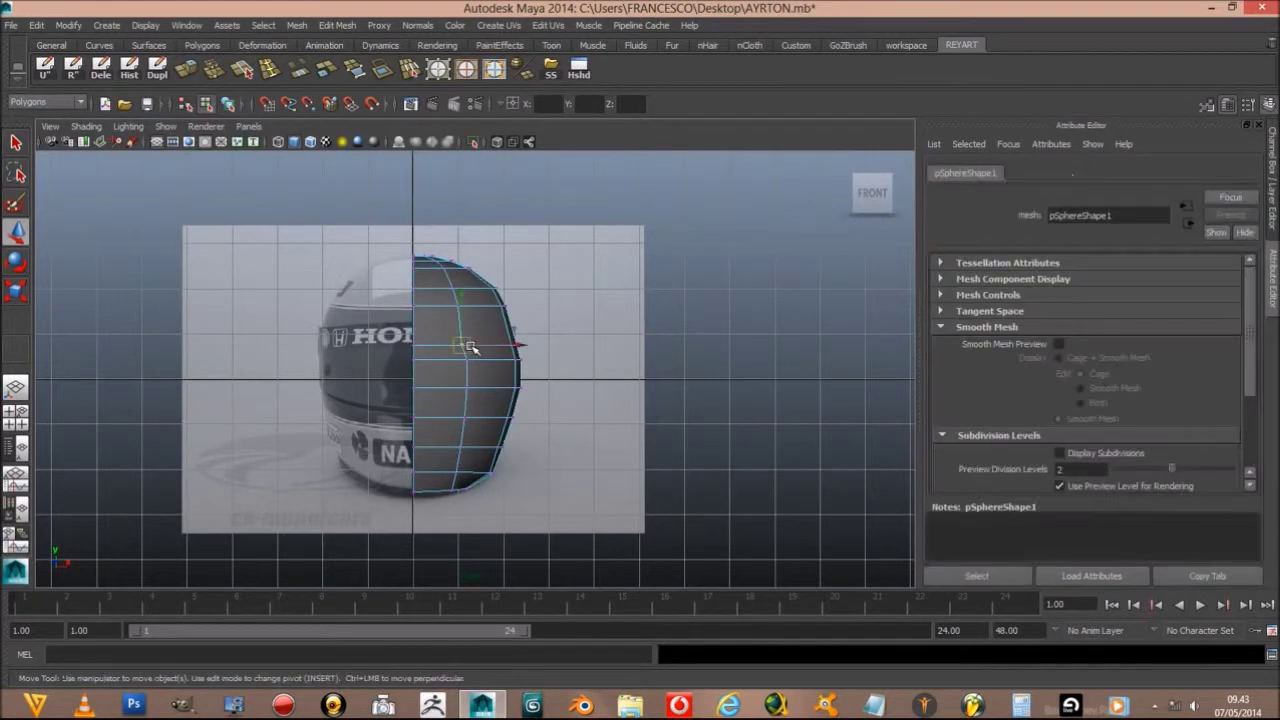
pyautogui.moveTo(470, 346); pyautogui.dragTo(524, 345)
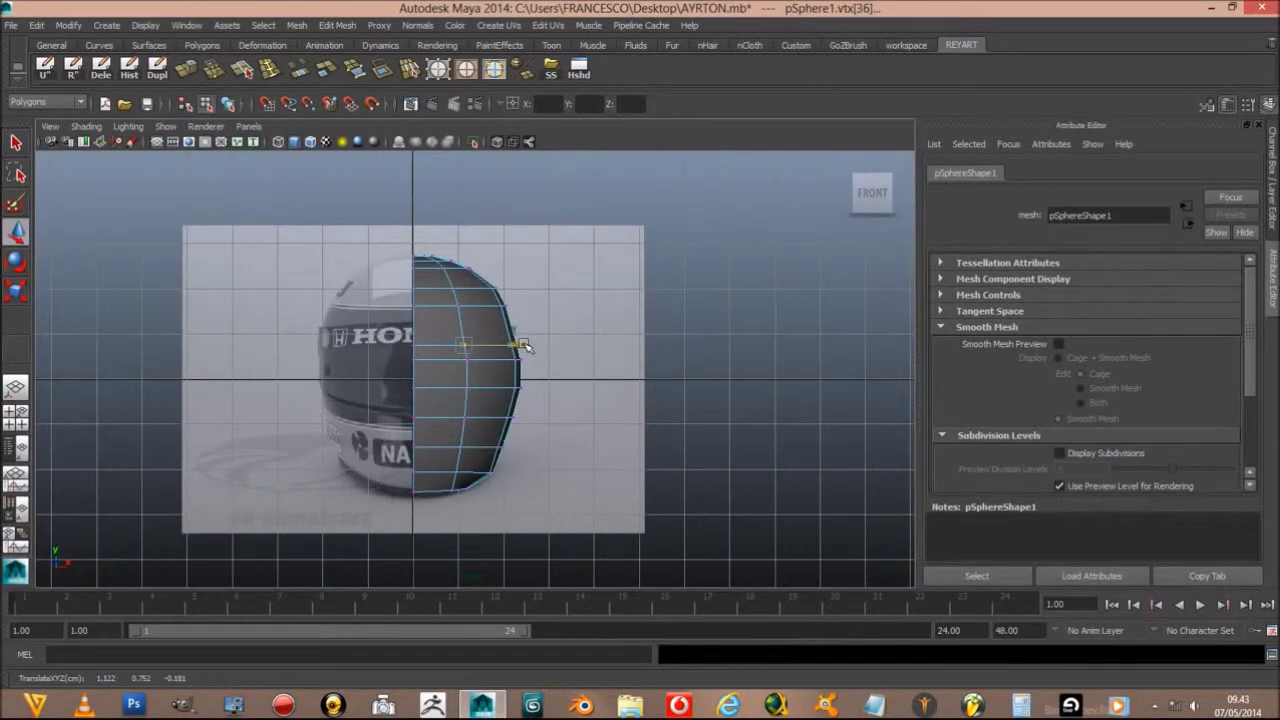
pyautogui.click(551, 337)
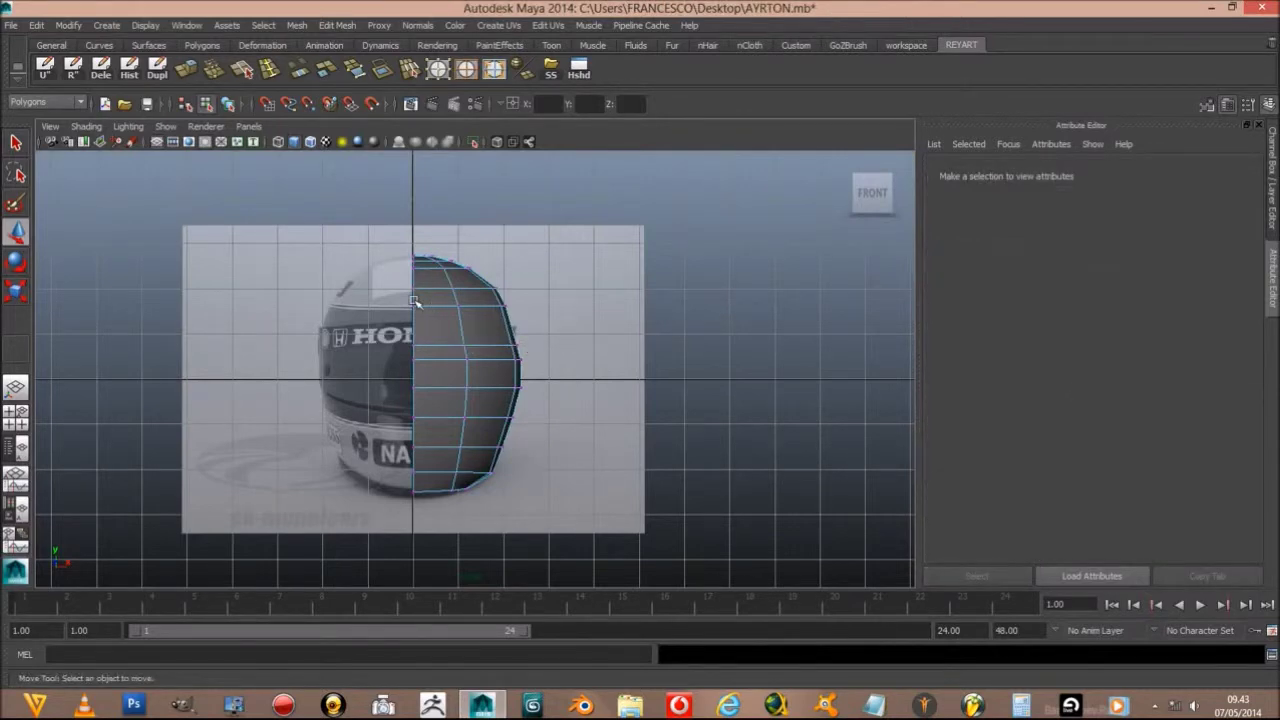
pyautogui.moveTo(415, 300); pyautogui.dragTo(540, 322)
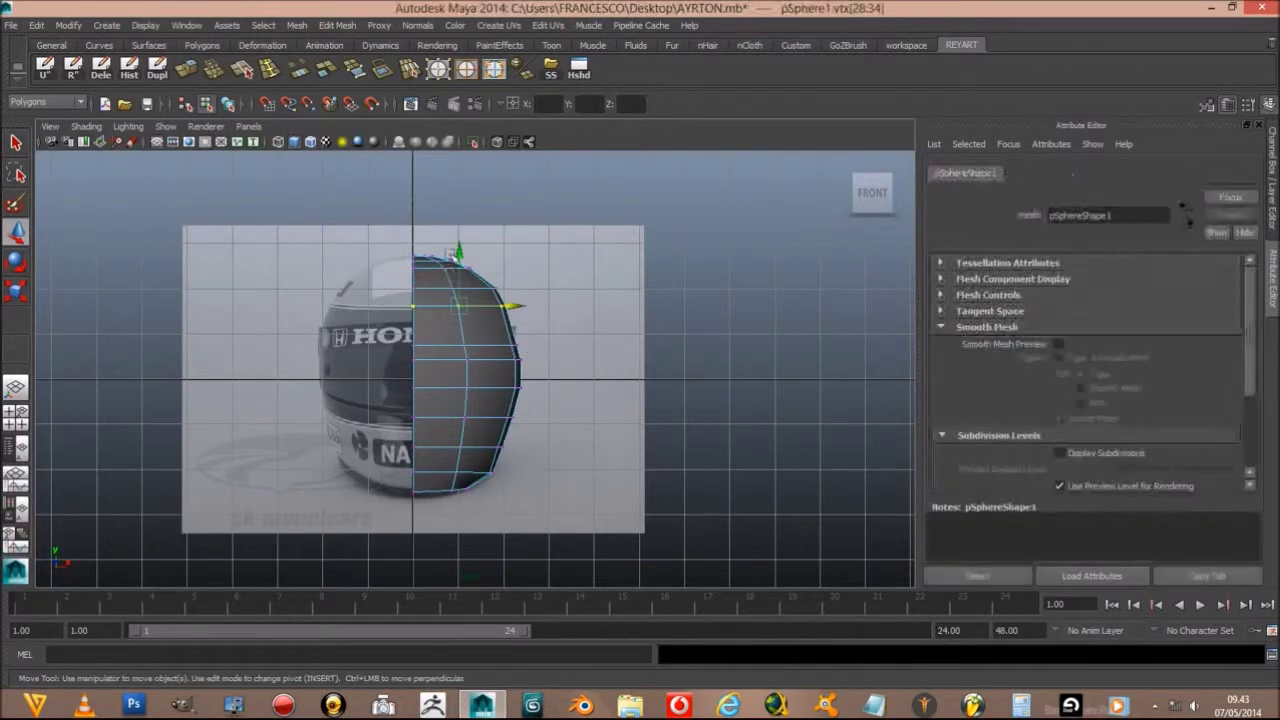
pyautogui.moveTo(452, 252); pyautogui.dragTo(461, 261)
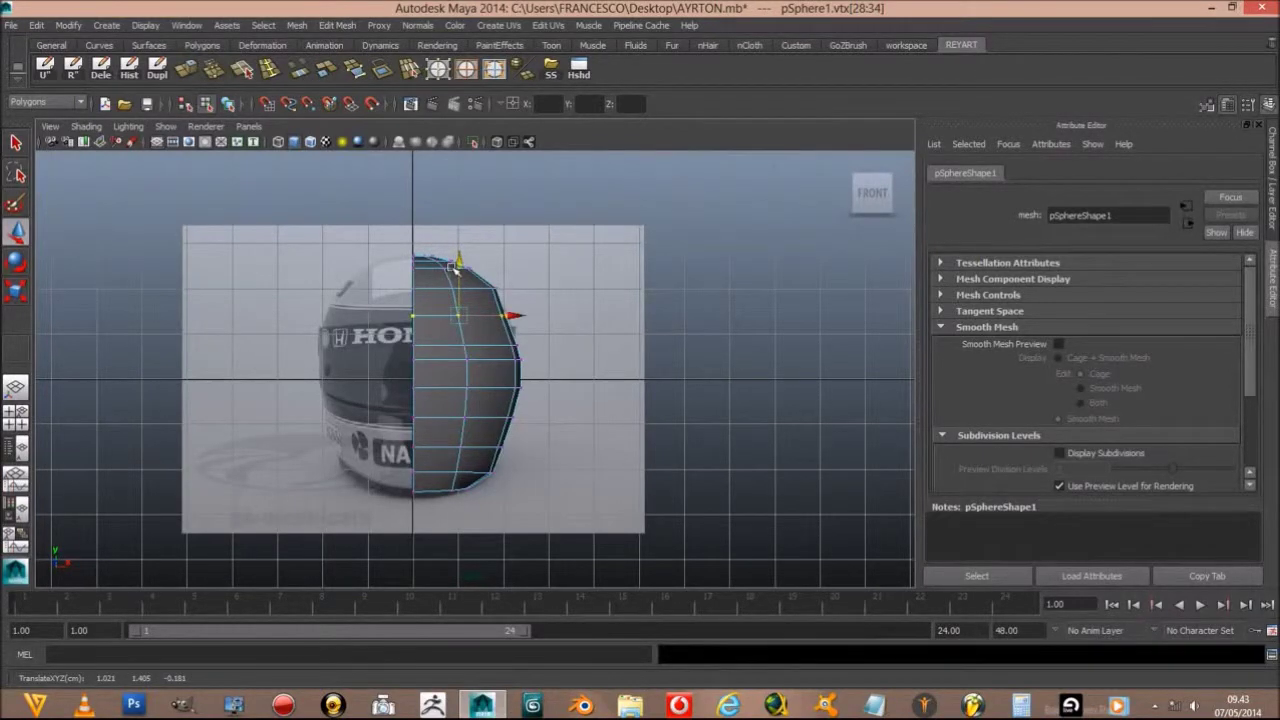
pyautogui.click(697, 308)
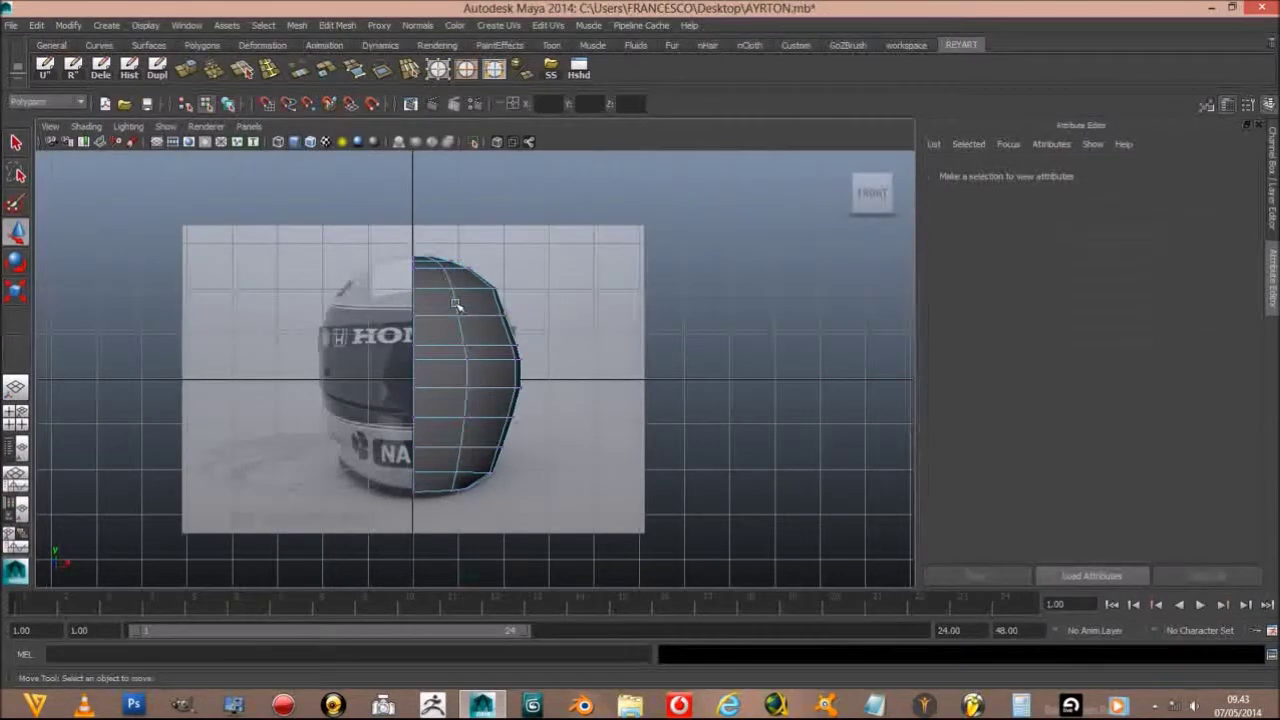
pyautogui.moveTo(545, 328); pyautogui.dragTo(455, 305)
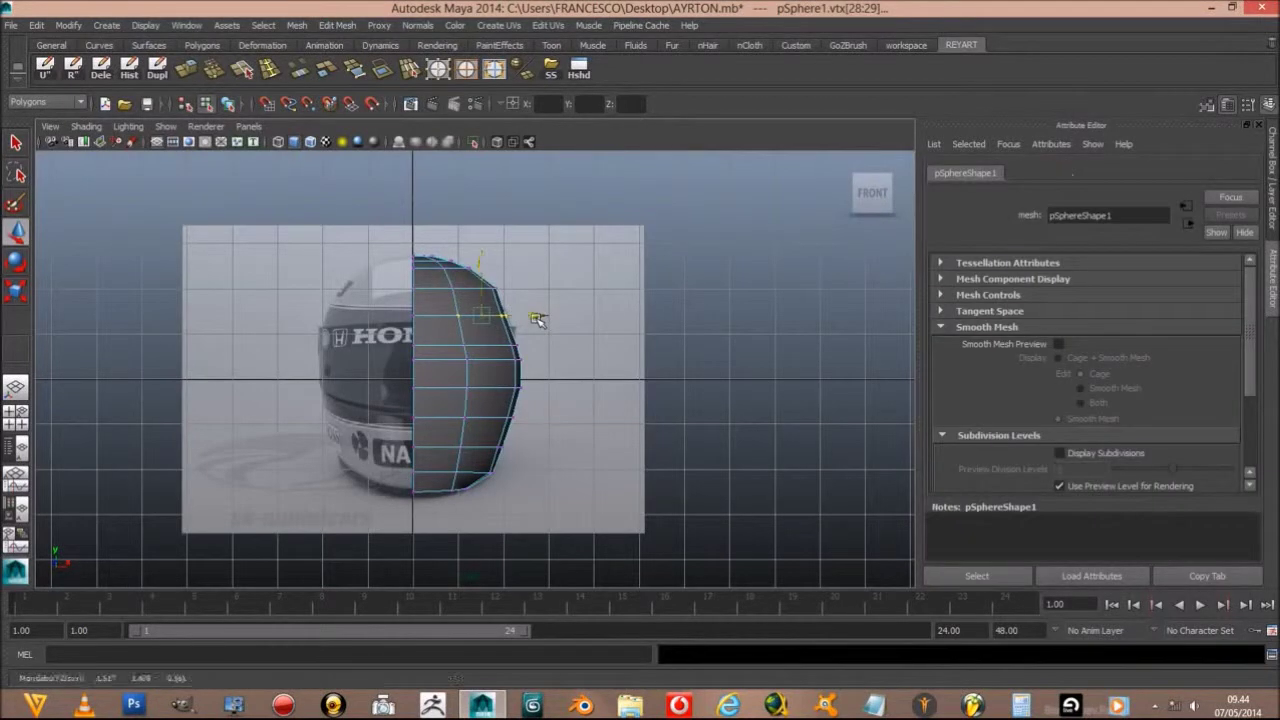
pyautogui.moveTo(538, 318); pyautogui.dragTo(539, 319)
pyautogui.moveTo(462, 338); pyautogui.dragTo(523, 347)
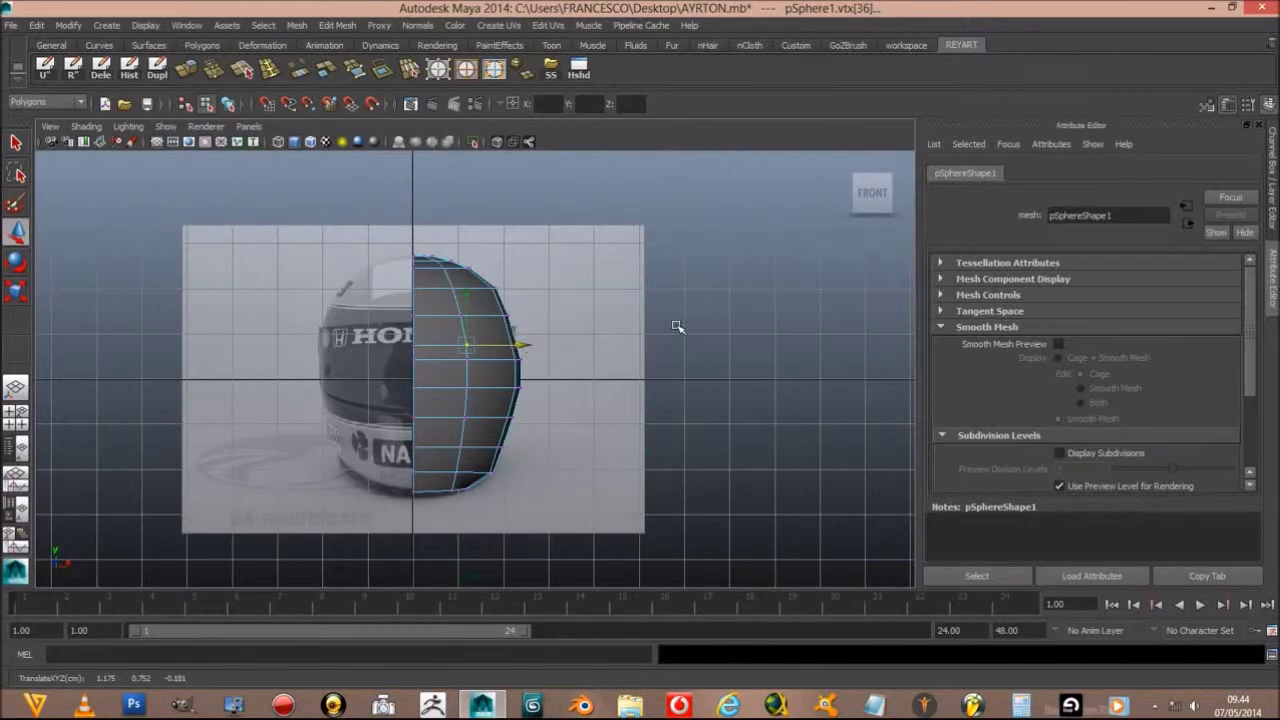
# Step: Preview the helmet as a smoothed mesh and inspect it in the perspective view
pyautogui.press('F8')
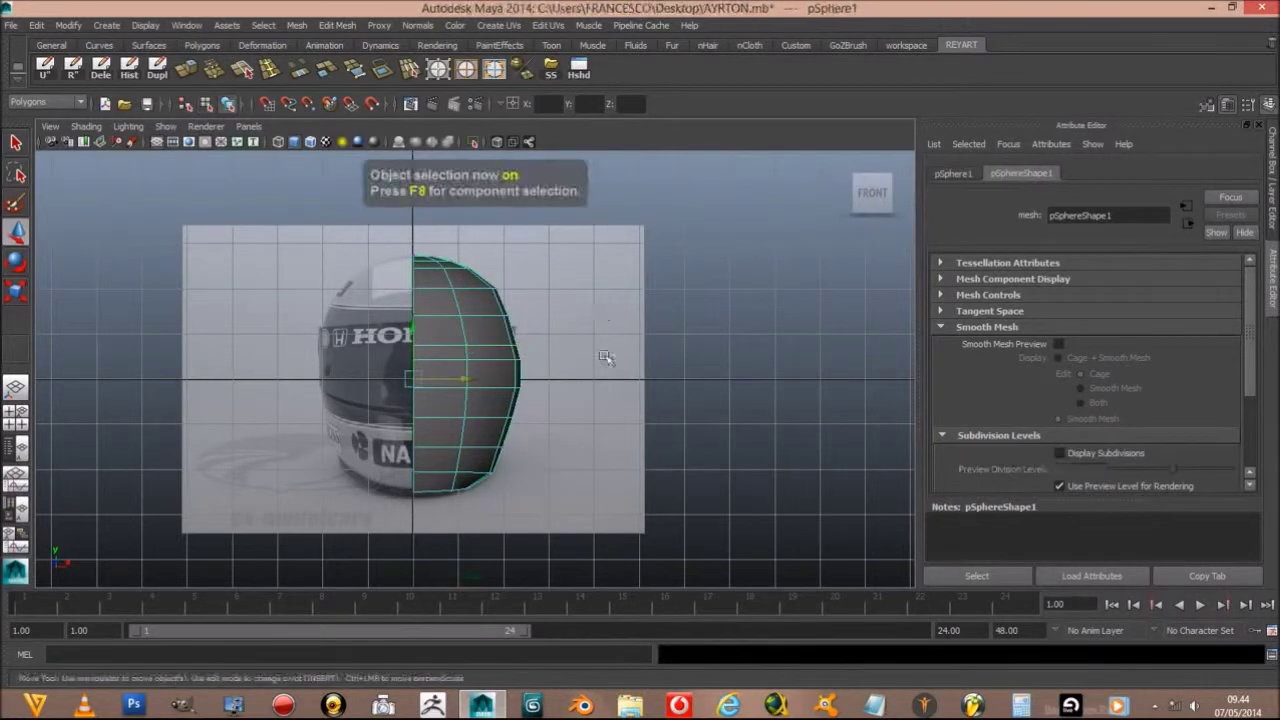
pyautogui.click(1058, 343)
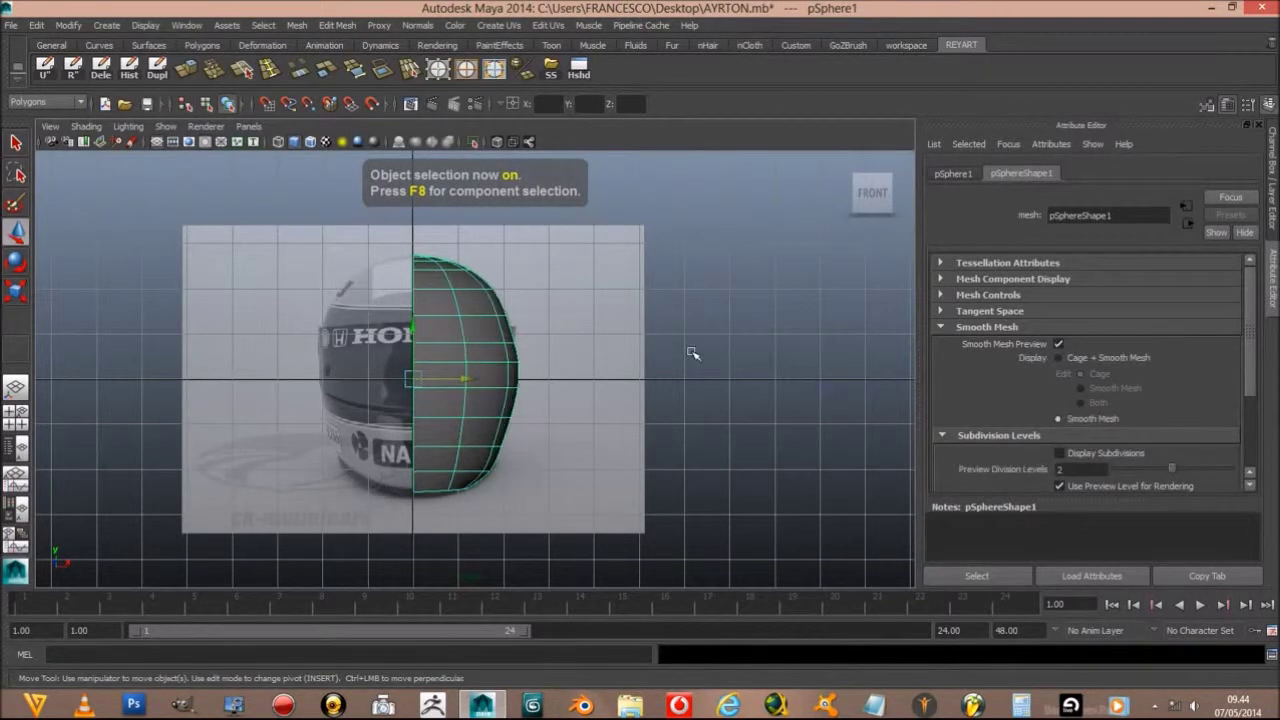
pyautogui.click(681, 350)
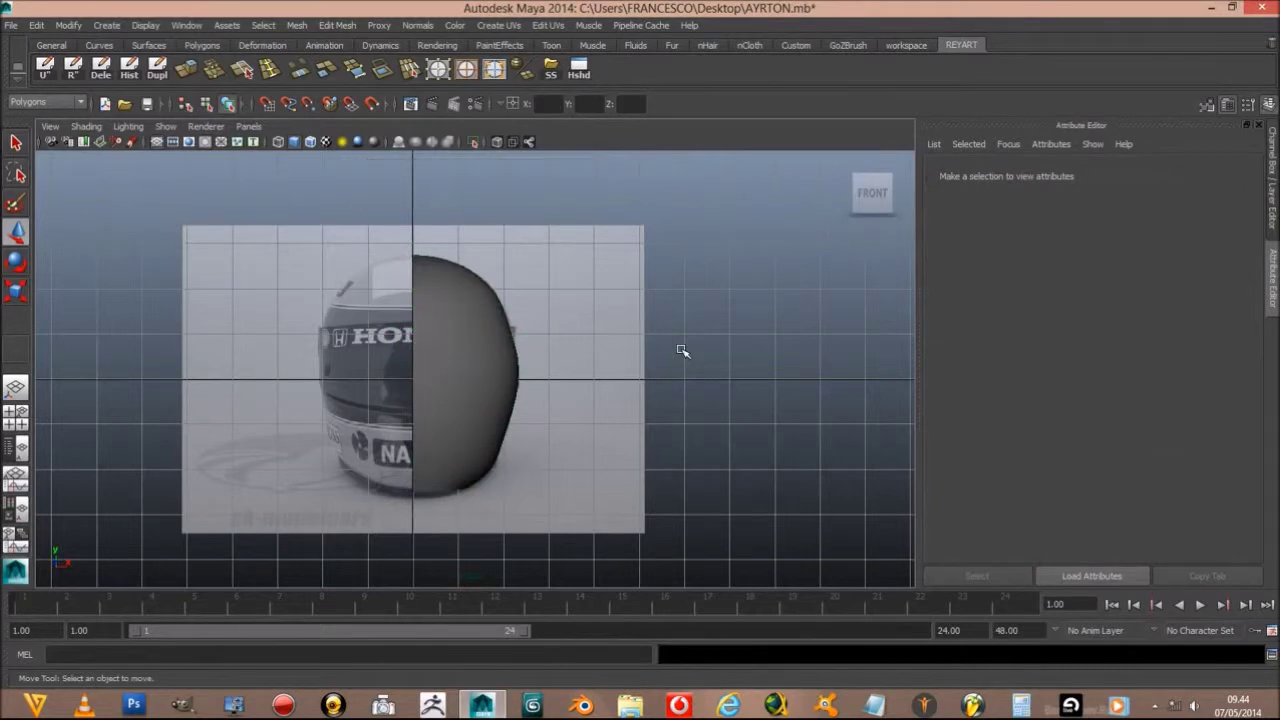
pyautogui.press('space')
pyautogui.press('space')
pyautogui.moveTo(579, 413)
pyautogui.keyDown('alt'); pyautogui.mouseDown()
pyautogui.moveTo(598, 448)
pyautogui.moveTo(403, 446)
pyautogui.moveTo(601, 427)
pyautogui.moveTo(714, 461)
pyautogui.moveTo(680, 434)
pyautogui.moveTo(614, 449)
pyautogui.mouseUp(); pyautogui.keyUp('alt')
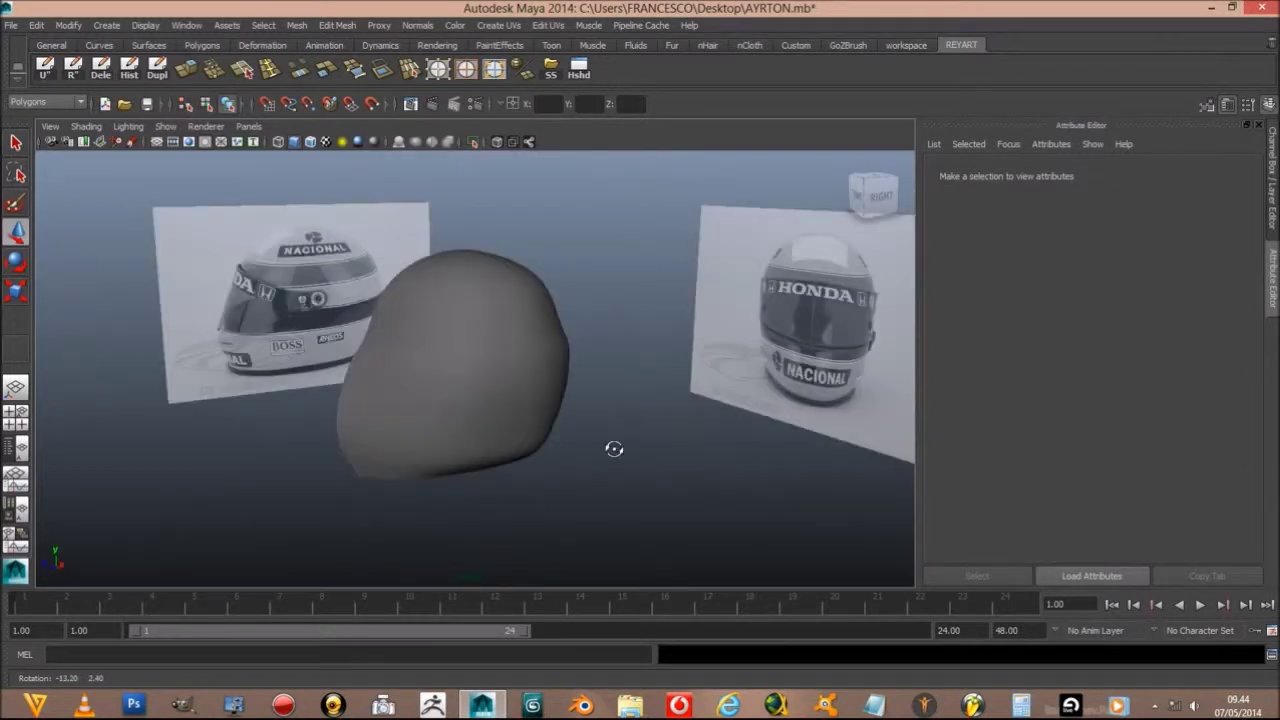
# Step: In the front view, turn off the smooth preview and select the front middle band of faces
pyautogui.press('space')
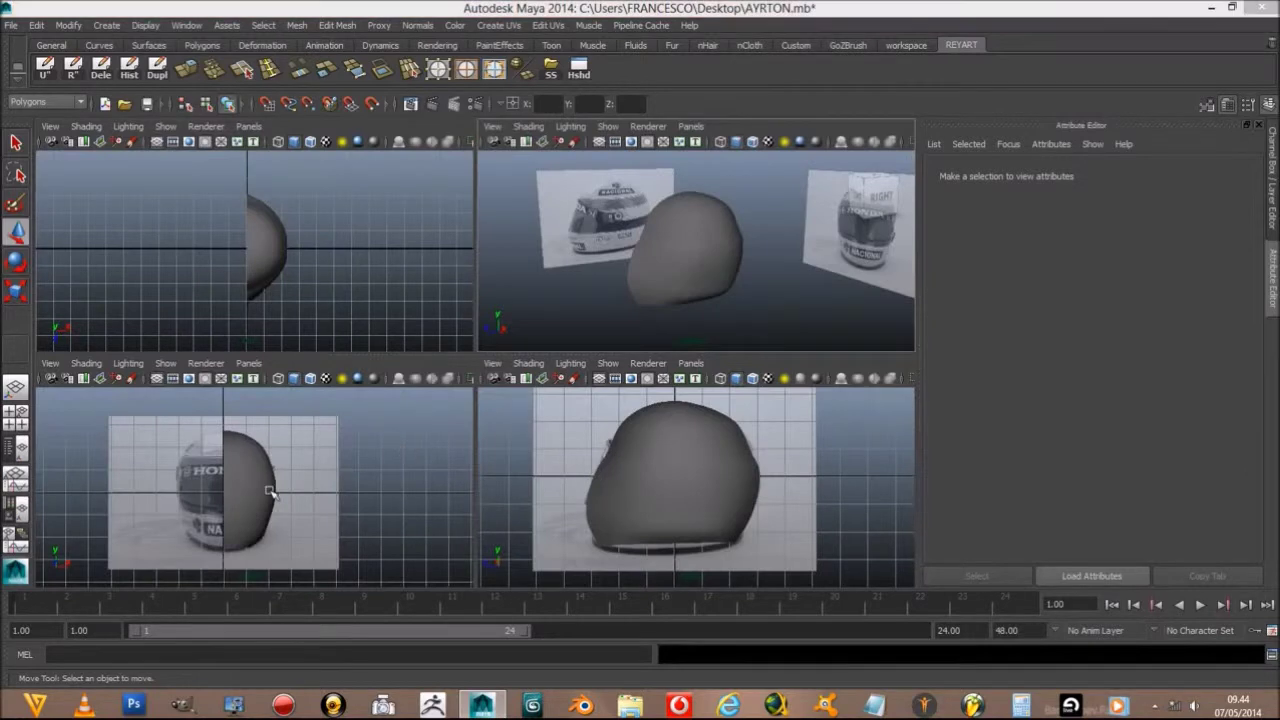
pyautogui.press('space')
pyautogui.click(450, 391)
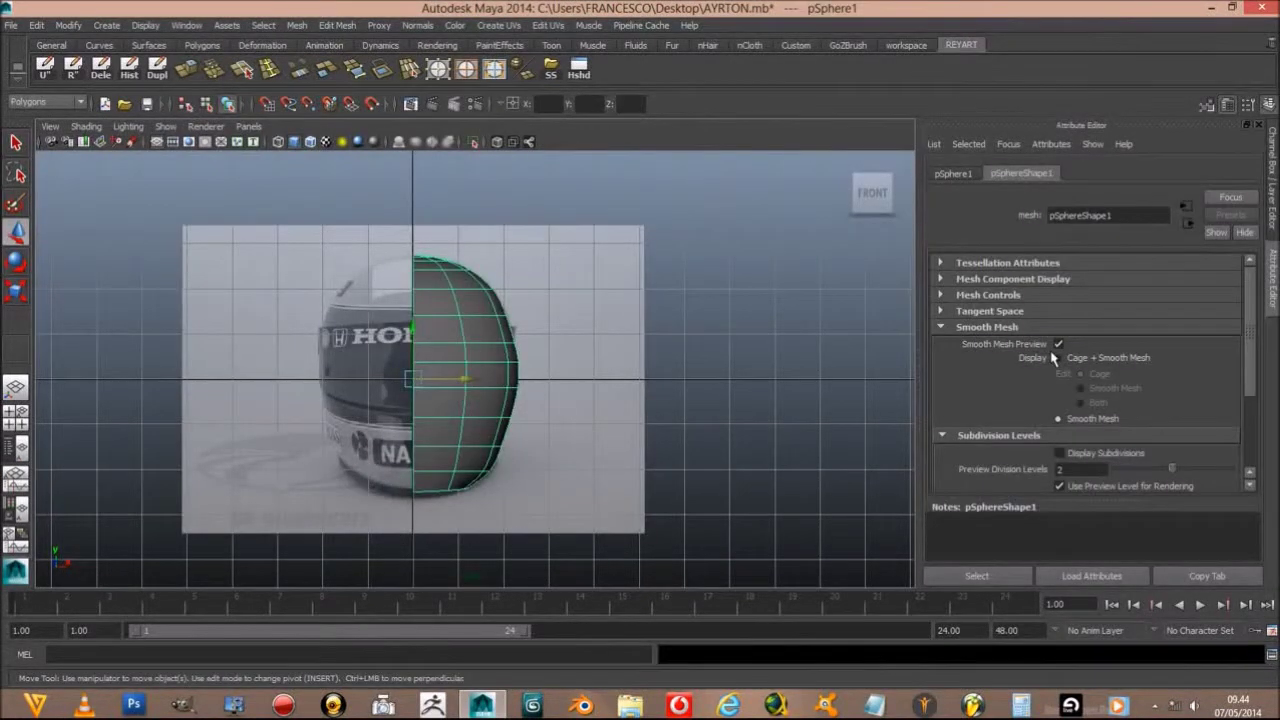
pyautogui.click(1058, 344)
pyautogui.click(524, 72)
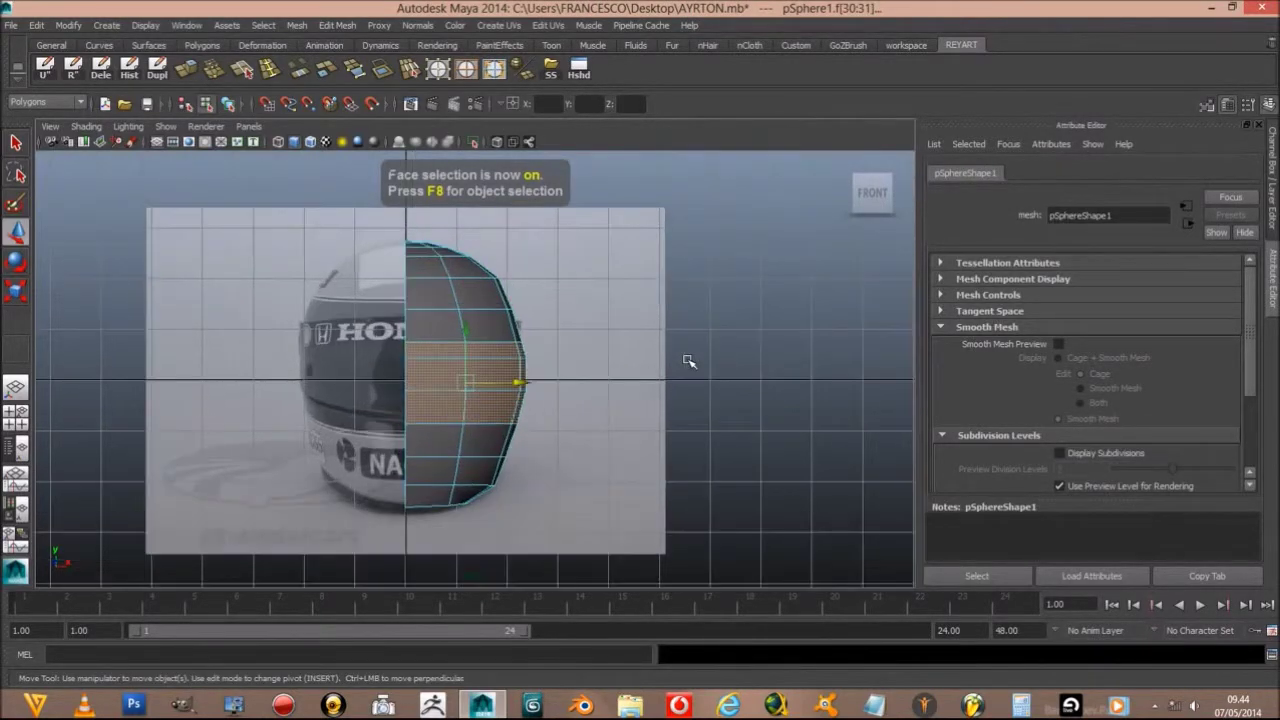
# Step: Delete the selected middle-band faces to cut the visor opening
pyautogui.press('space')
pyautogui.press('space')
pyautogui.keyDown('alt'); pyautogui.moveTo(658, 400); pyautogui.dragTo(614, 474); pyautogui.keyUp('alt')
pyautogui.click(112, 80)
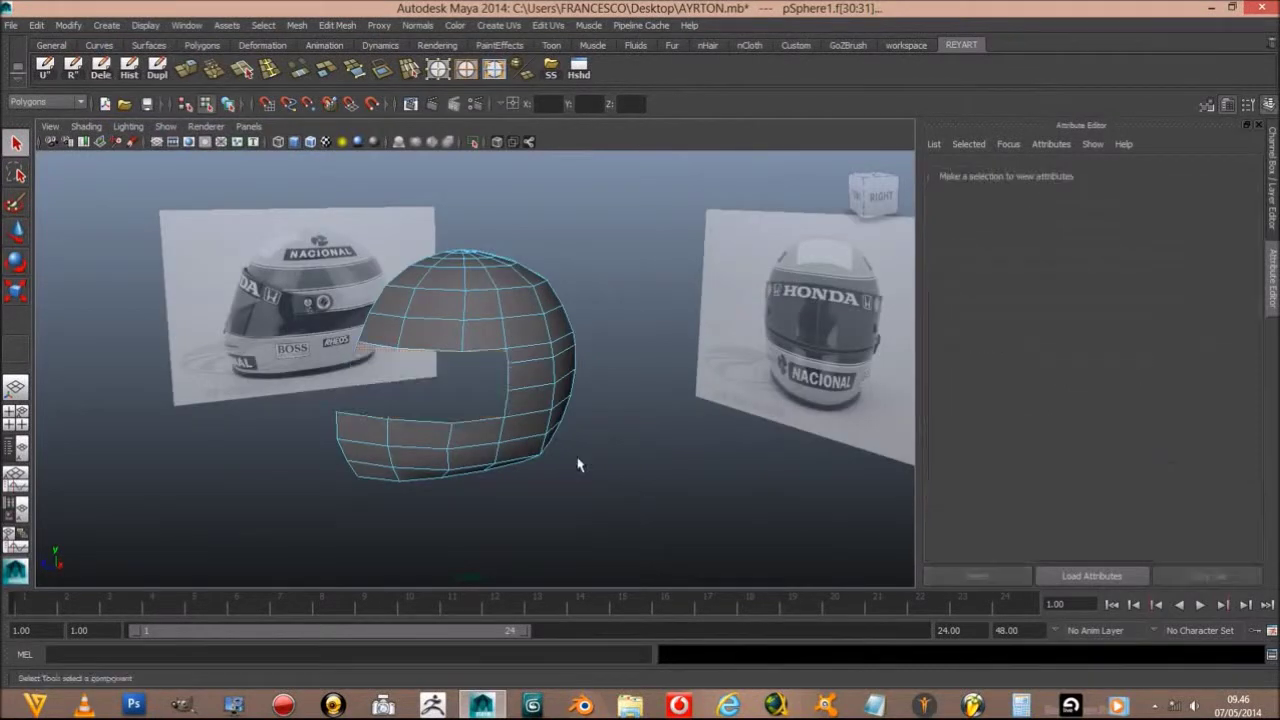
pyautogui.moveTo(646, 460)
pyautogui.keyDown('alt'); pyautogui.mouseDown()
pyautogui.moveTo(606, 469)
pyautogui.moveTo(631, 471)
pyautogui.mouseUp(); pyautogui.keyUp('alt')
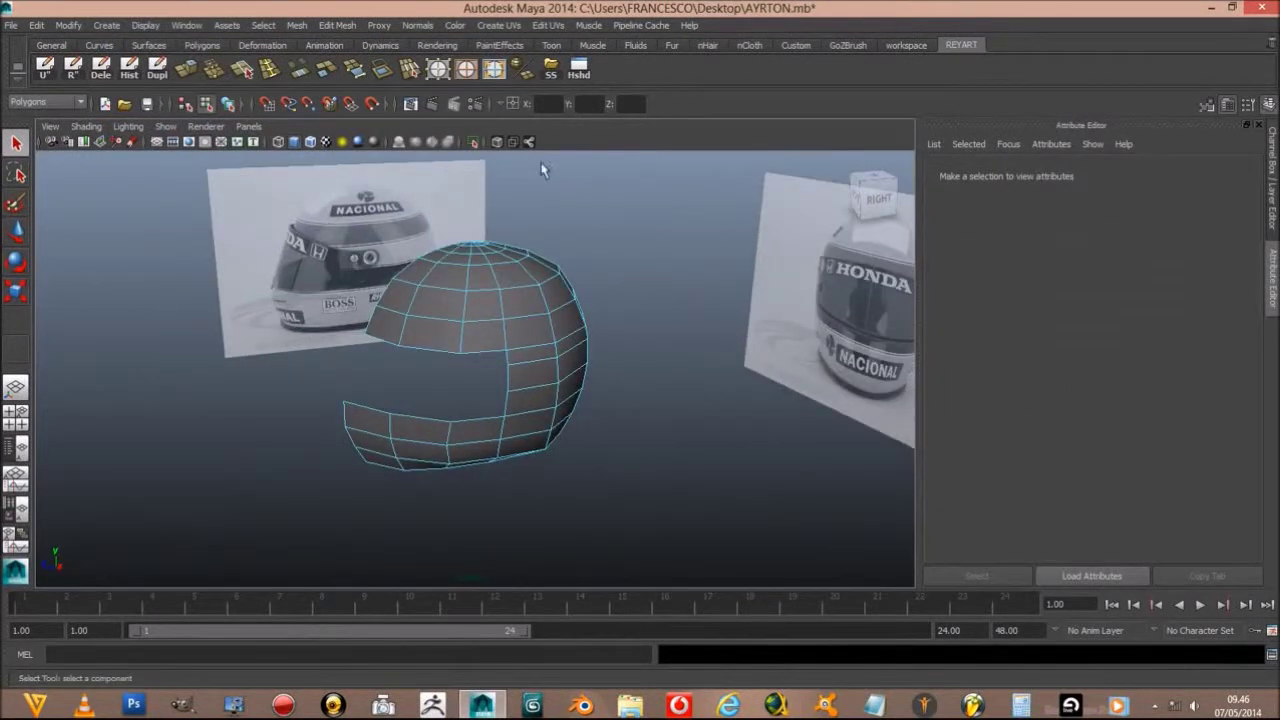
# Step: Orbit around the open helmet with the smooth mesh preview toggled to inspect the result
pyautogui.press('F8')
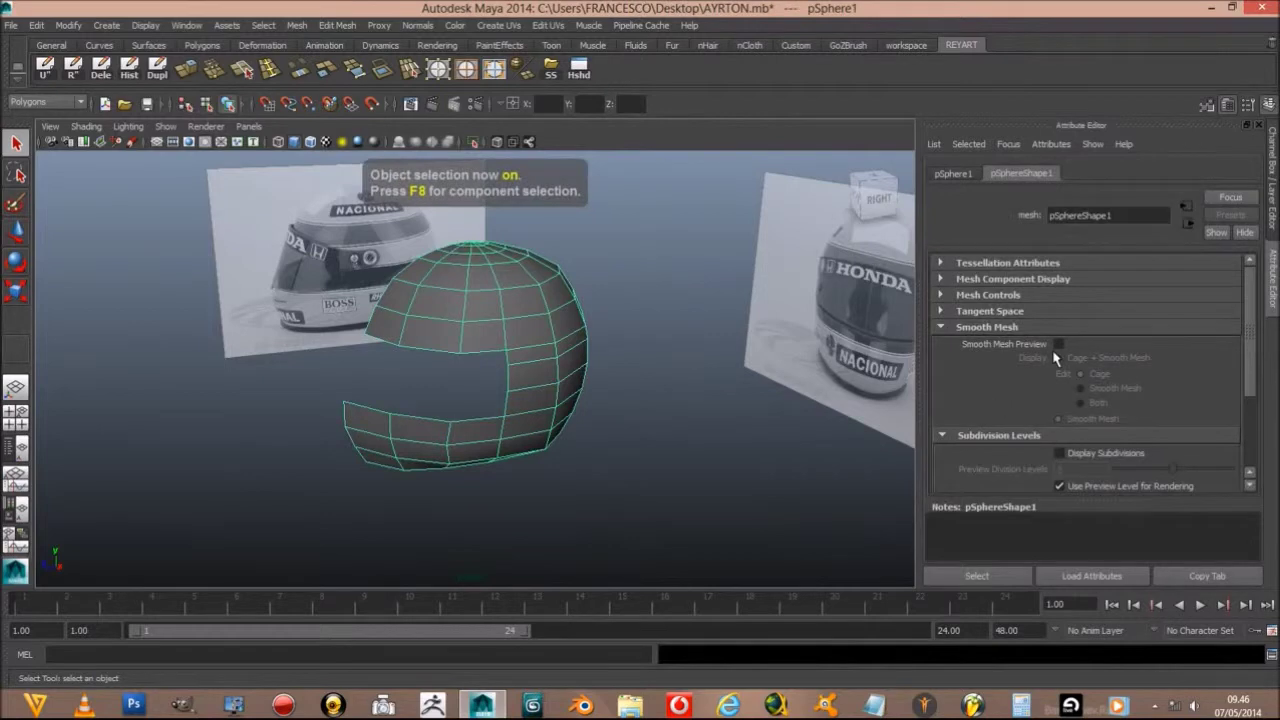
pyautogui.click(665, 476)
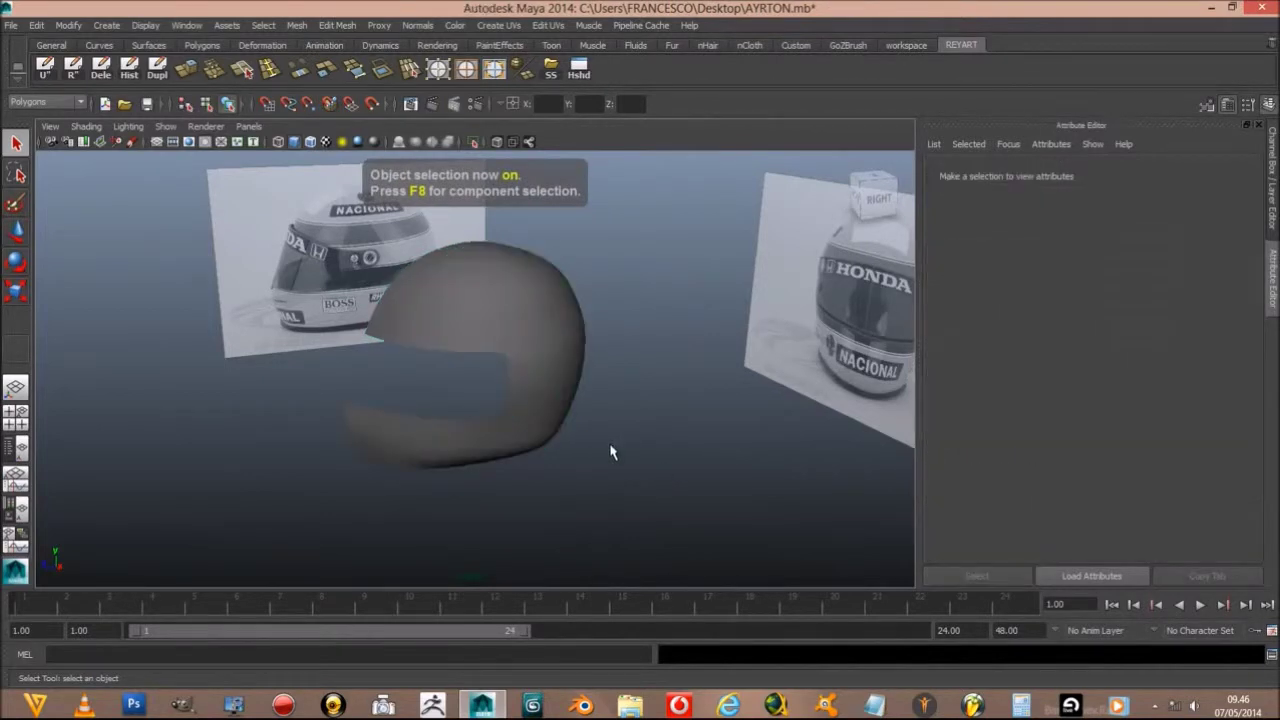
pyautogui.moveTo(657, 463)
pyautogui.keyDown('alt'); pyautogui.mouseDown()
pyautogui.moveTo(606, 423)
pyautogui.moveTo(580, 489)
pyautogui.moveTo(798, 437)
pyautogui.moveTo(680, 437)
pyautogui.moveTo(594, 410)
pyautogui.moveTo(603, 371)
pyautogui.moveTo(661, 462)
pyautogui.mouseUp(); pyautogui.keyUp('alt')
pyautogui.click(583, 352)
pyautogui.keyDown('alt'); pyautogui.moveTo(624, 394); pyautogui.dragTo(662, 392); pyautogui.keyUp('alt')
pyautogui.click(1058, 343)
pyautogui.moveTo(700, 440)
pyautogui.keyDown('alt'); pyautogui.mouseDown()
pyautogui.moveTo(475, 475)
pyautogui.moveTo(427, 467)
pyautogui.moveTo(603, 477)
pyautogui.moveTo(517, 474)
pyautogui.moveTo(556, 479)
pyautogui.mouseUp(); pyautogui.keyUp('alt')
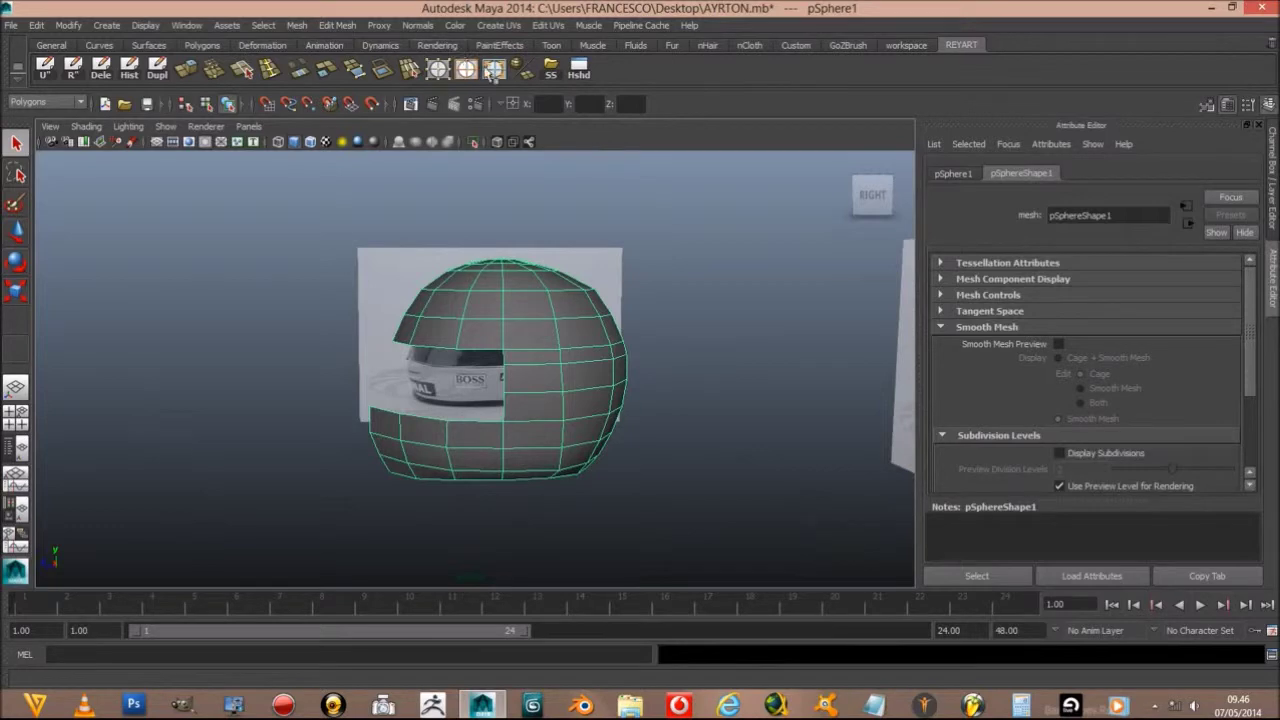
pyautogui.press('F10')
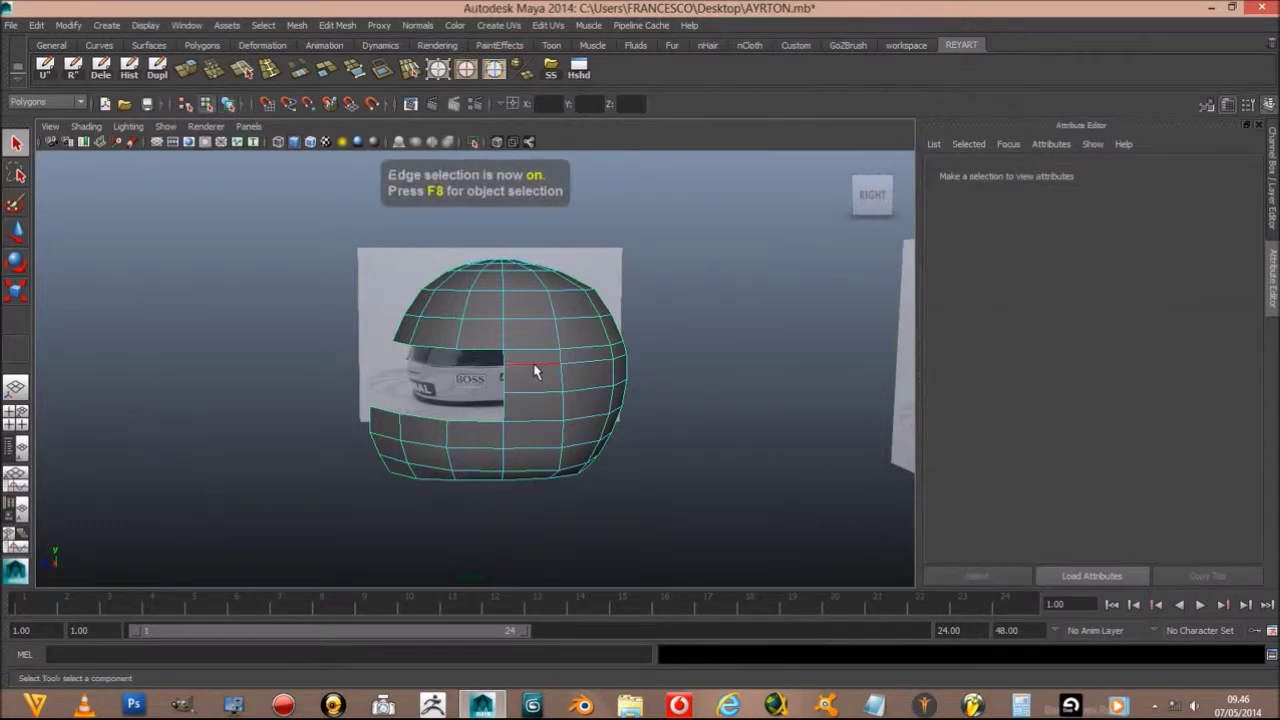
pyautogui.click(535, 371)
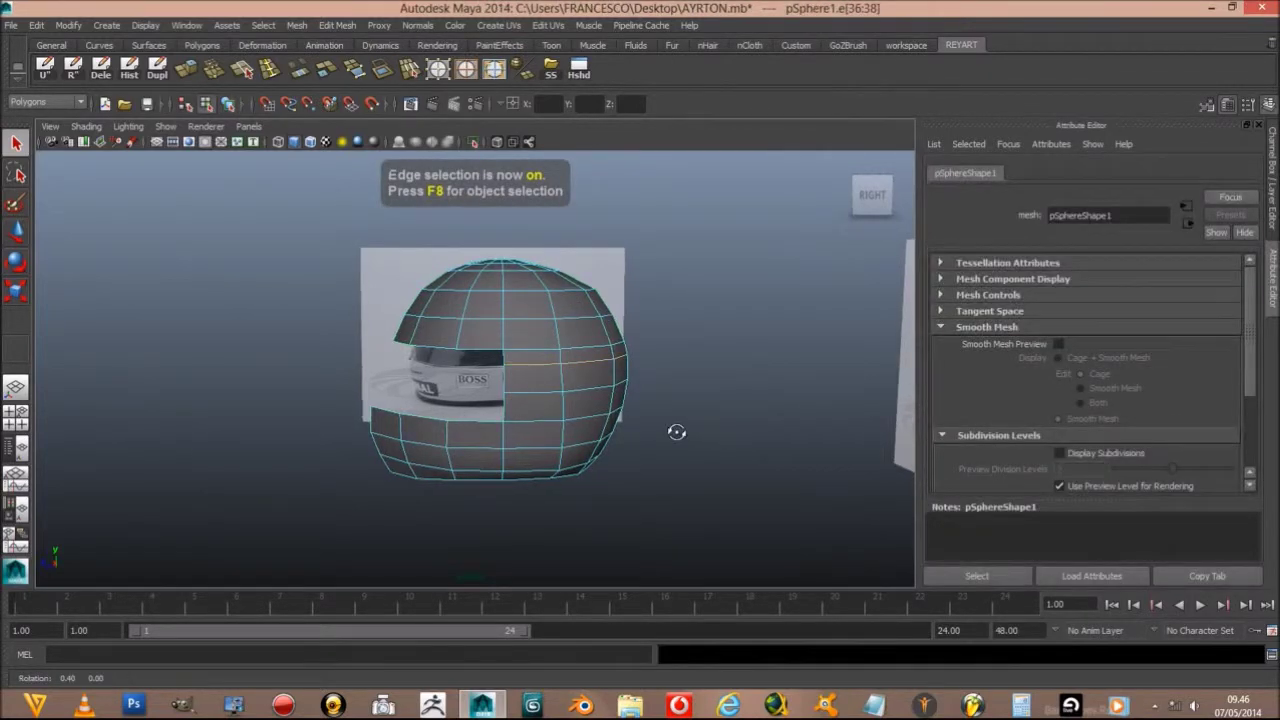
pyautogui.keyDown('alt'); pyautogui.moveTo(677, 431); pyautogui.dragTo(625, 436); pyautogui.keyUp('alt')
pyautogui.click(265, 394)
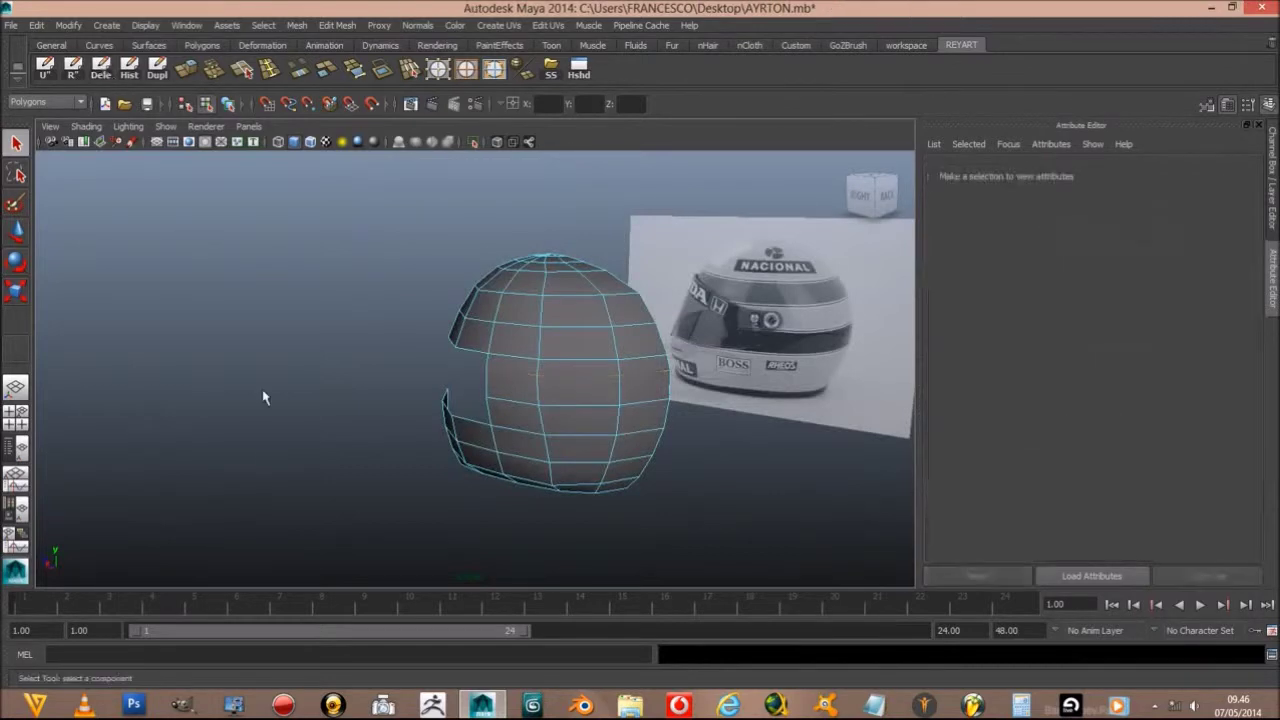
pyautogui.keyDown('alt'); pyautogui.moveTo(268, 393); pyautogui.dragTo(286, 391); pyautogui.keyUp('alt')
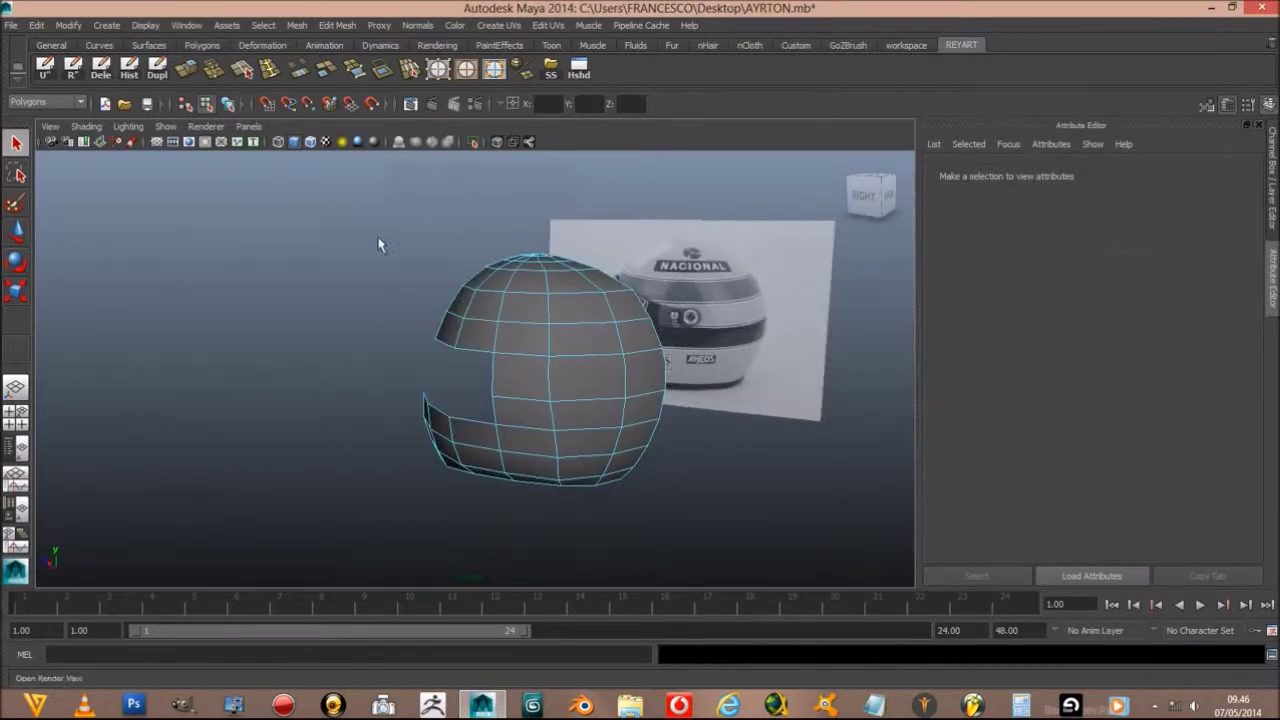
pyautogui.press('F9')
pyautogui.keyDown('alt'); pyautogui.moveTo(318, 316); pyautogui.dragTo(343, 300); pyautogui.keyUp('alt')
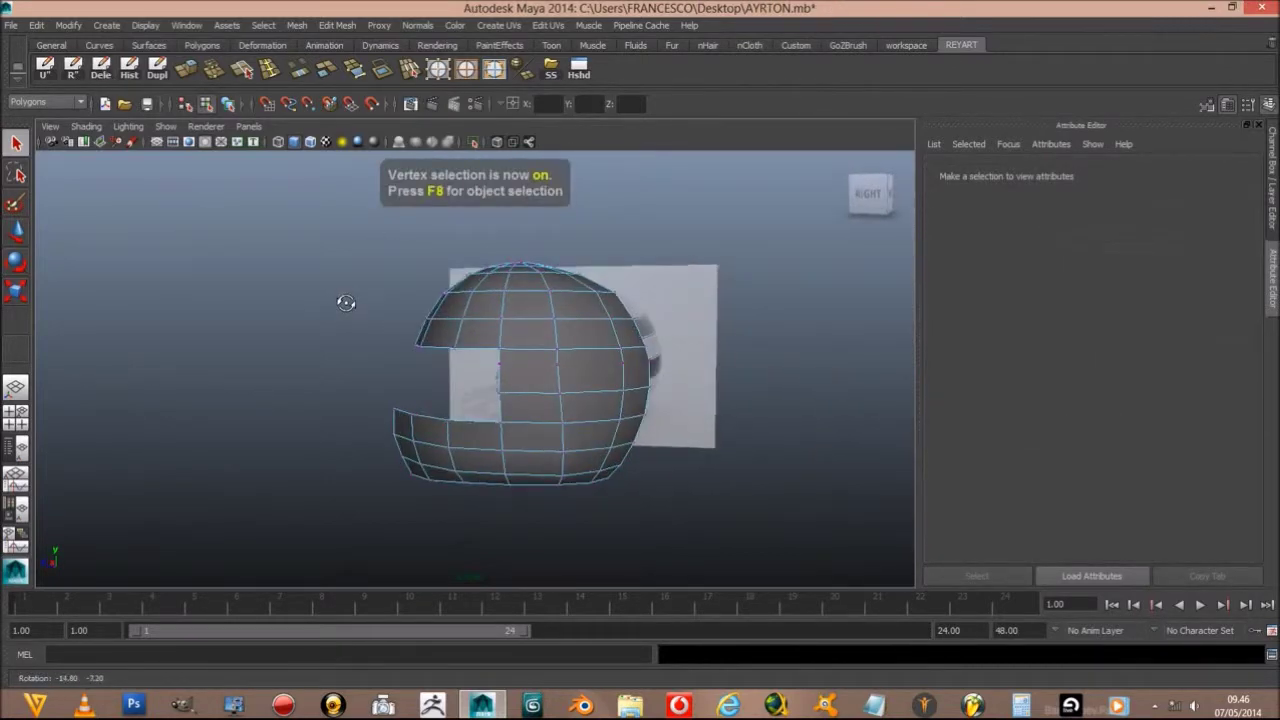
pyautogui.moveTo(455, 368); pyautogui.dragTo(700, 382)
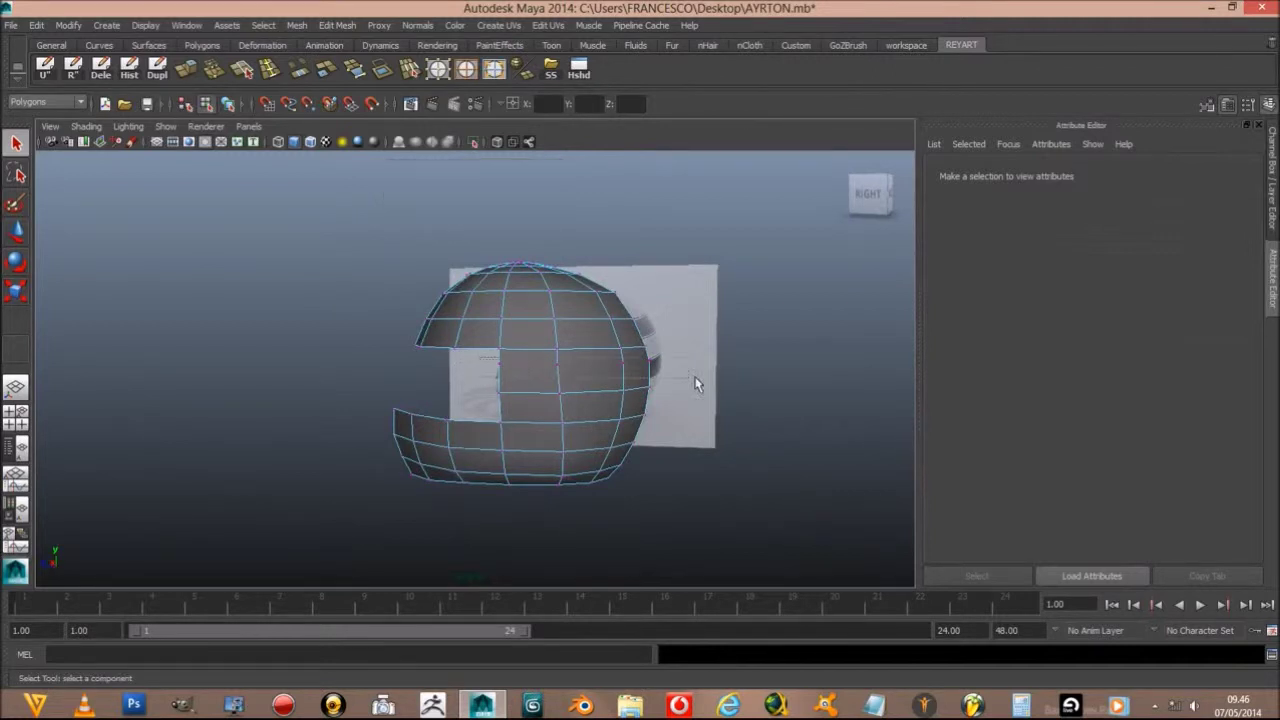
pyautogui.click(214, 394)
pyautogui.press('F8')
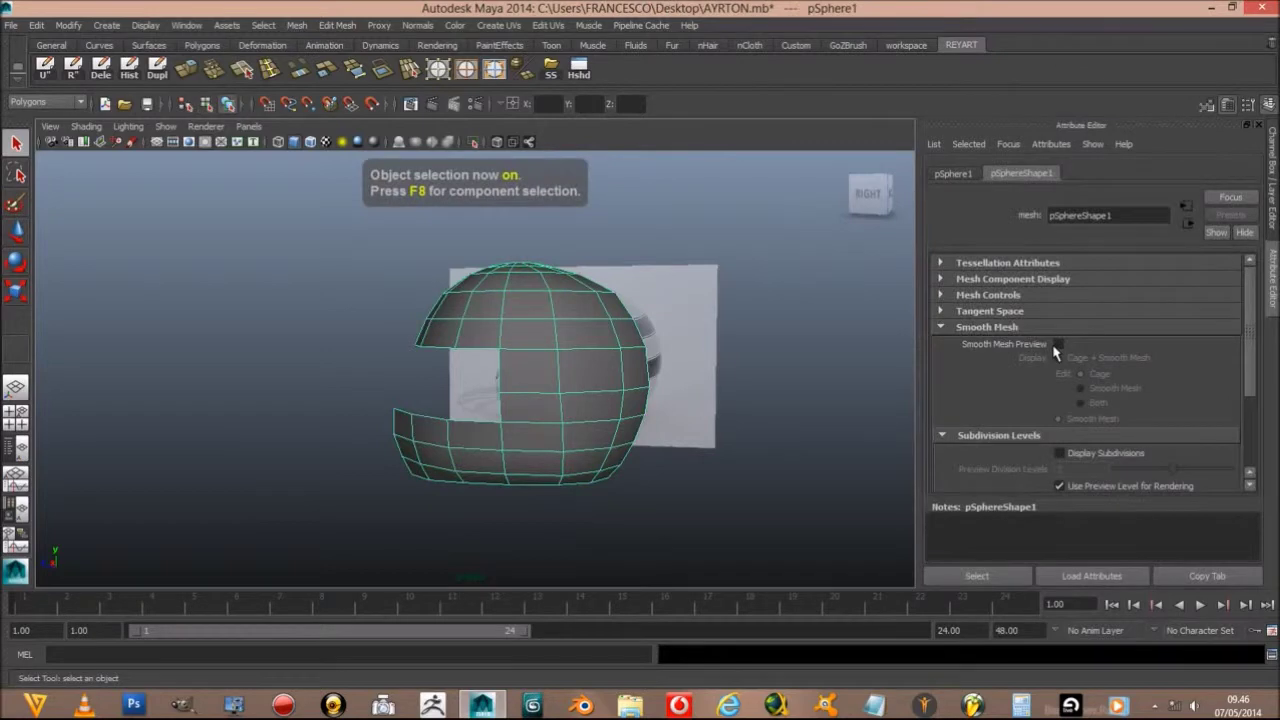
# Step: Inspect the helmet from the back, frame it, and turn off the smooth preview
pyautogui.click(734, 420)
pyautogui.moveTo(734, 420)
pyautogui.keyDown('alt'); pyautogui.mouseDown()
pyautogui.moveTo(550, 490)
pyautogui.moveTo(634, 480)
pyautogui.moveTo(807, 549)
pyautogui.moveTo(666, 443)
pyautogui.moveTo(611, 429)
pyautogui.moveTo(682, 461)
pyautogui.mouseUp(); pyautogui.keyUp('alt')
pyautogui.click(508, 362)
pyautogui.press('f')
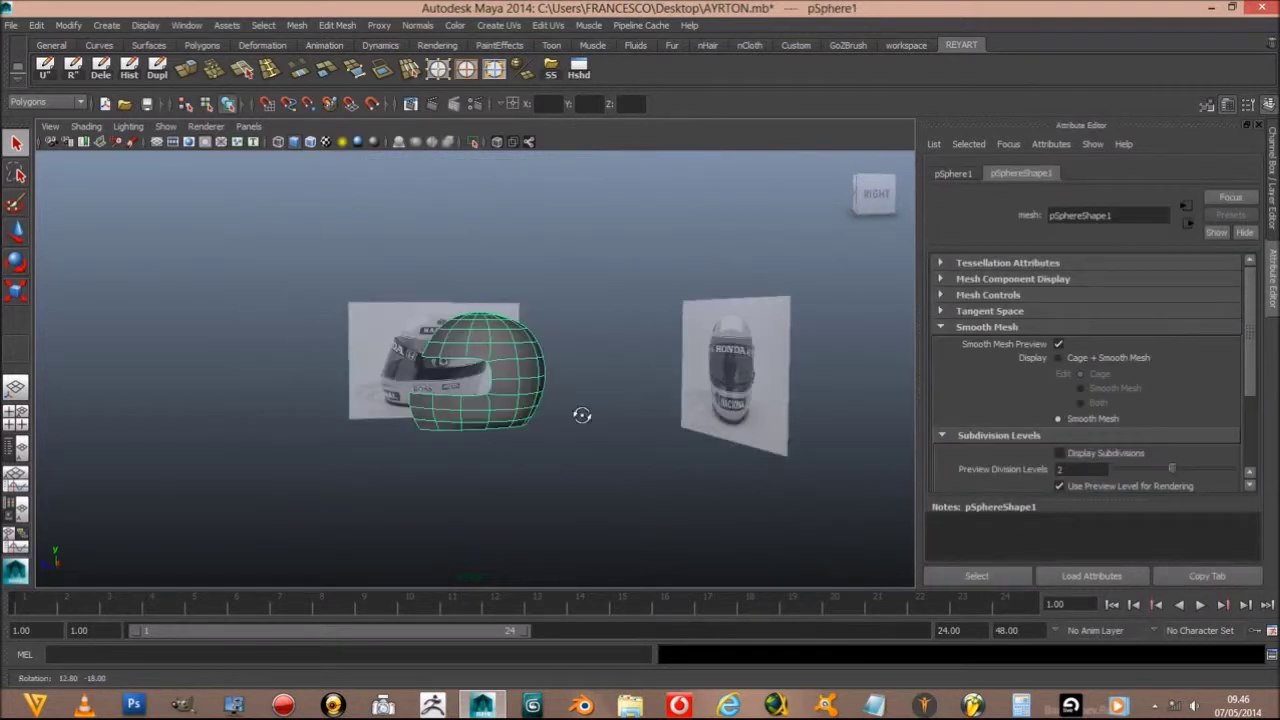
pyautogui.click(1058, 343)
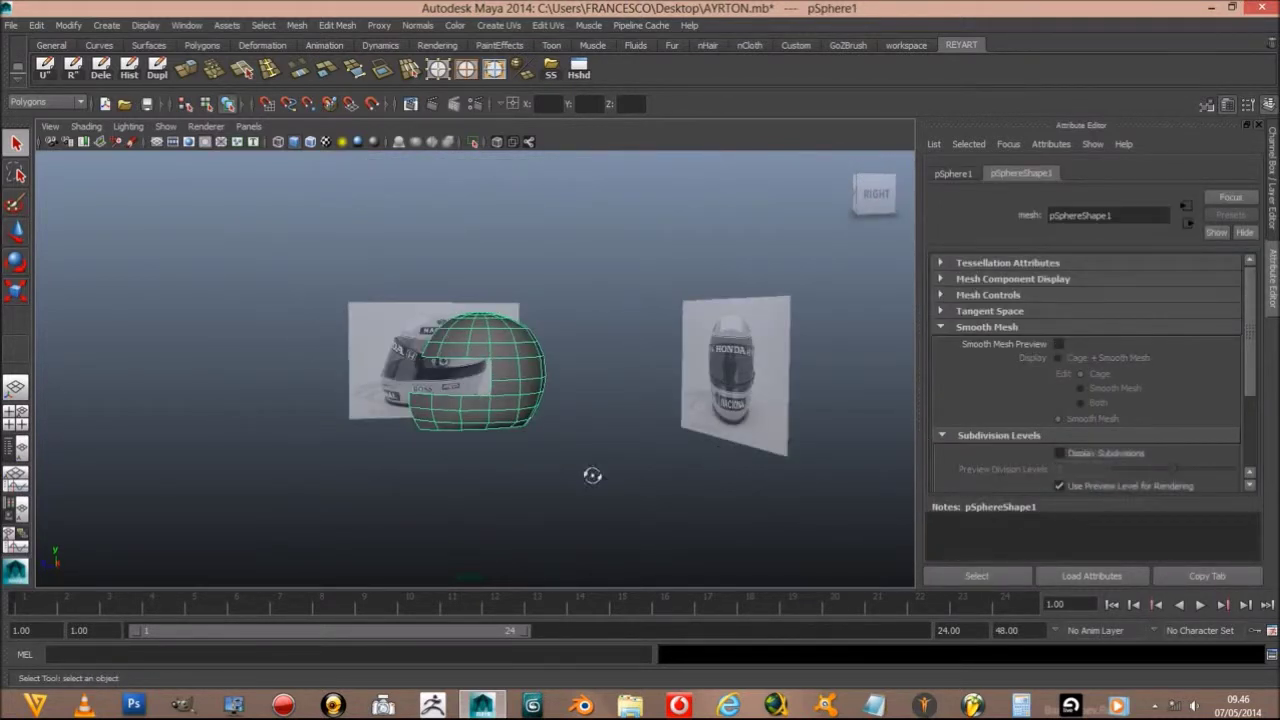
pyautogui.keyDown('alt'); pyautogui.moveTo(589, 471); pyautogui.dragTo(616, 485); pyautogui.keyUp('alt')
# Step: Close Maya, saving the changes to AYRTON.mb
pyautogui.scroll(2, 620, 490)
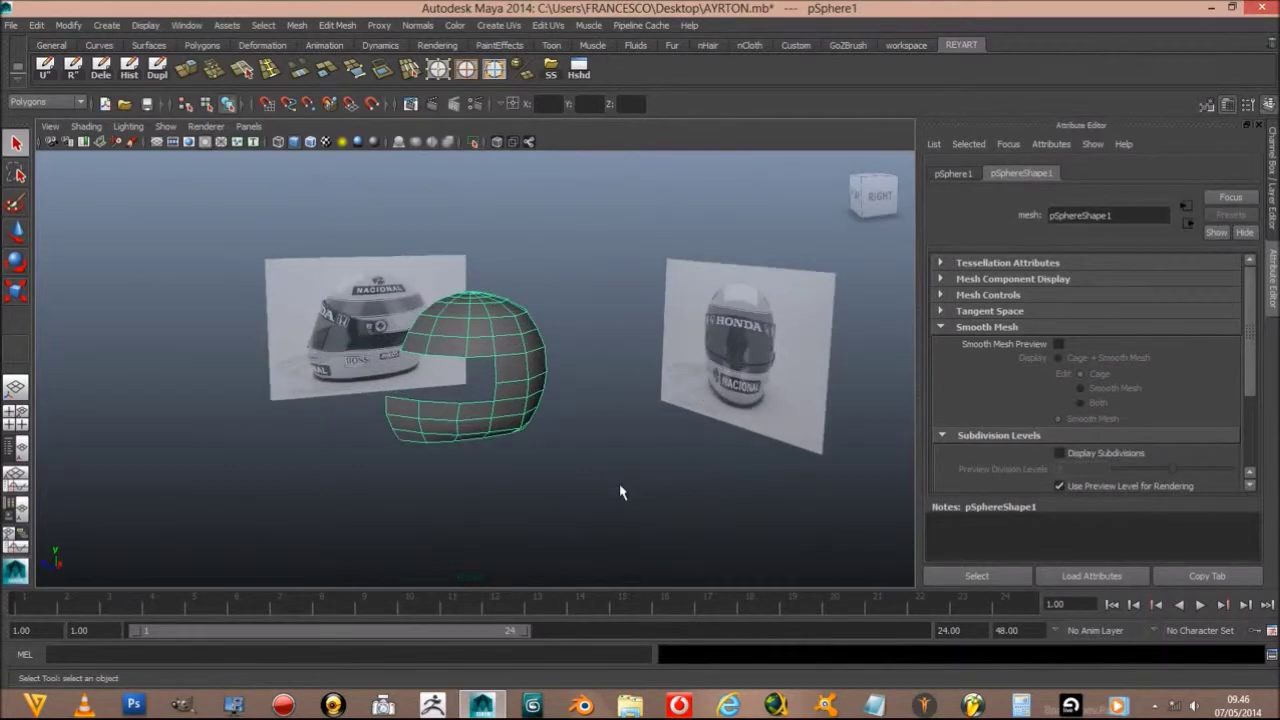
pyautogui.click(1264, 8)
pyautogui.click(594, 357)
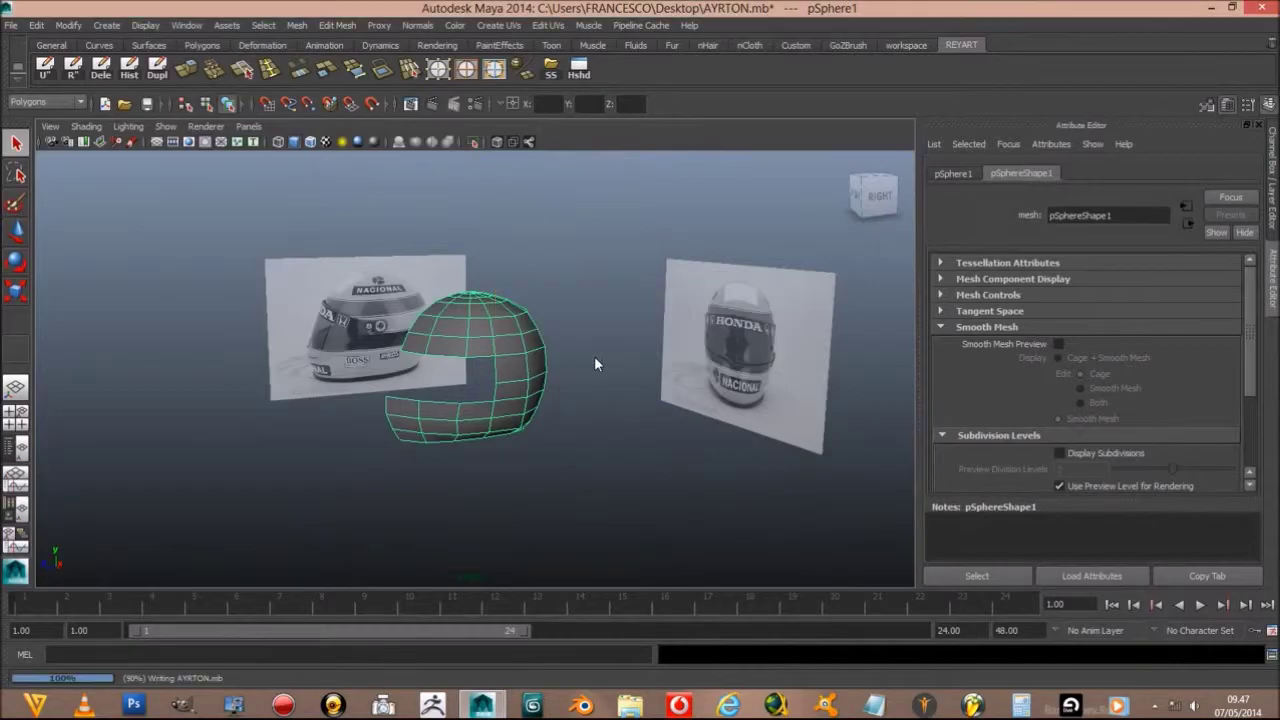